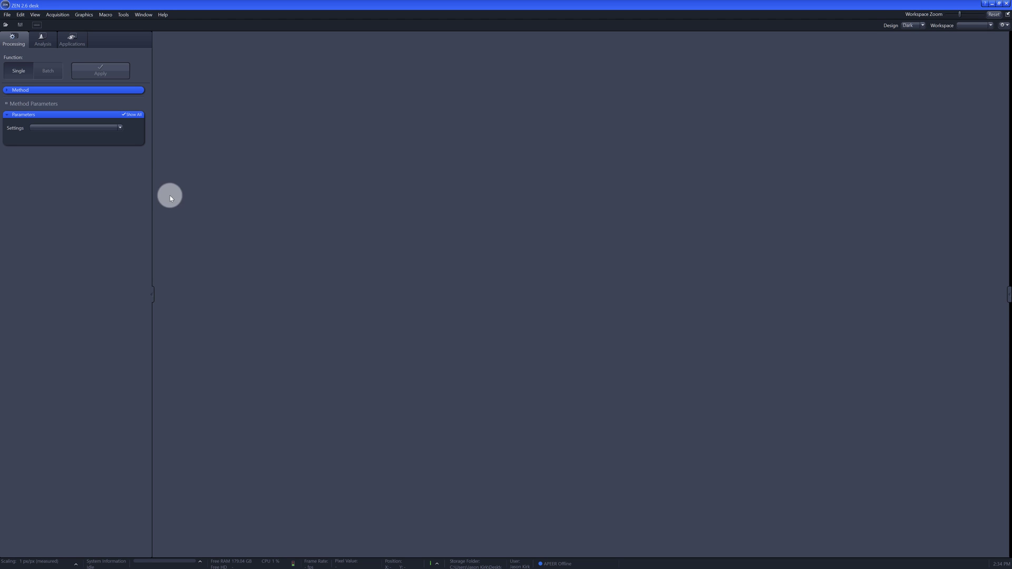
# Open Airyscan3D.czi and select Airyscan Processing as the processing method
pyautogui.click(6, 25)
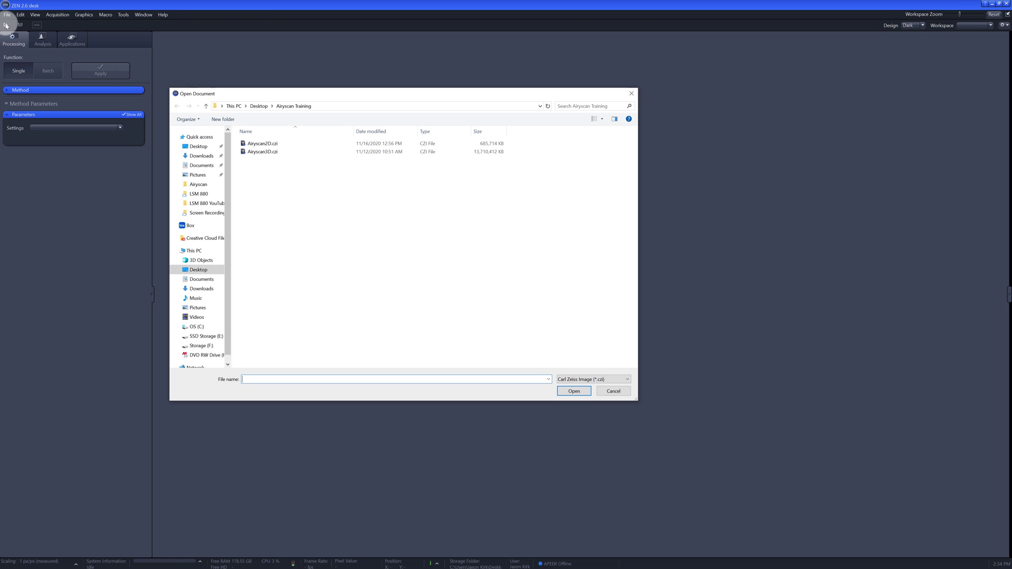
pyautogui.click(247, 153)
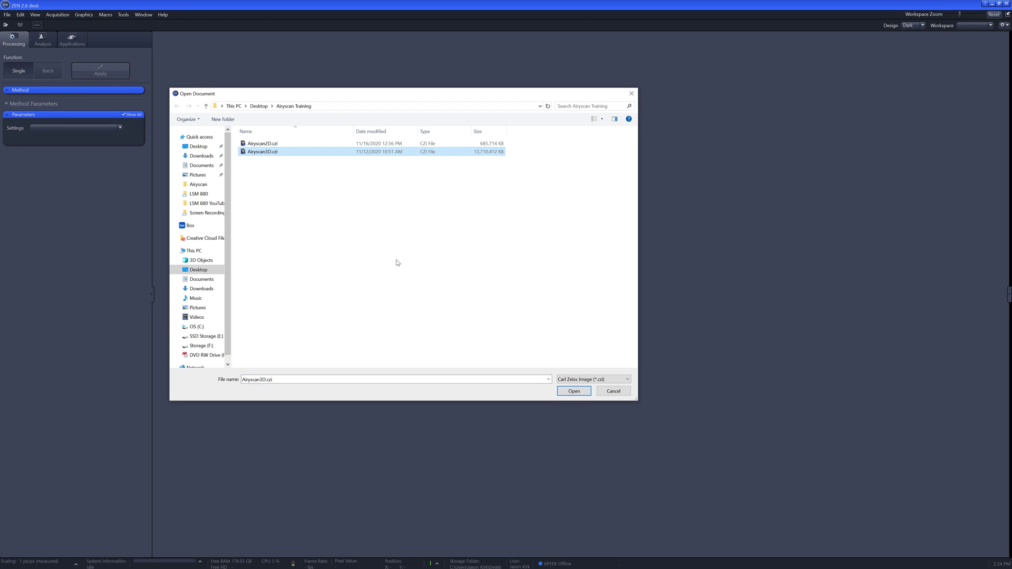
pyautogui.click(572, 392)
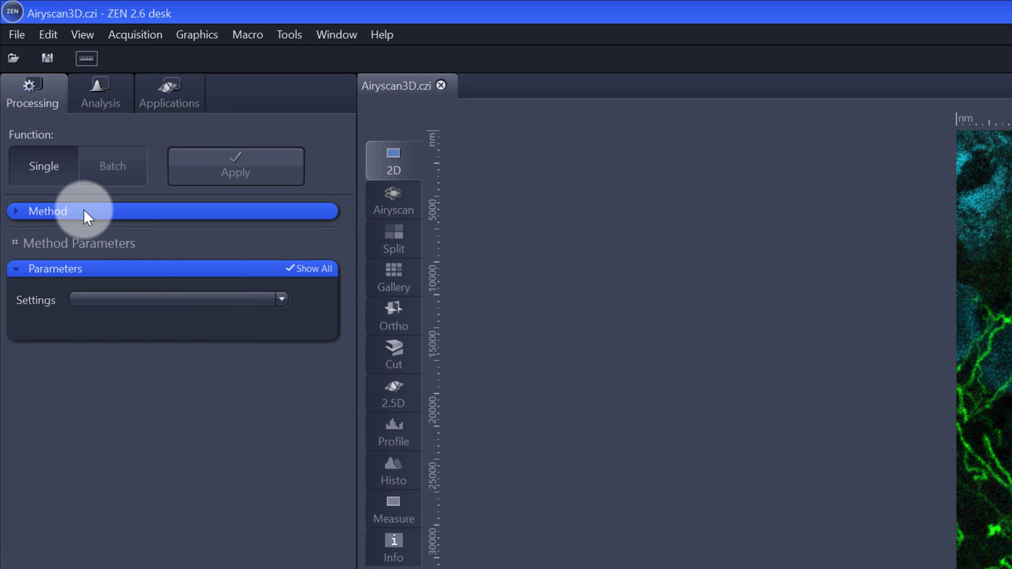
pyautogui.click(79, 208)
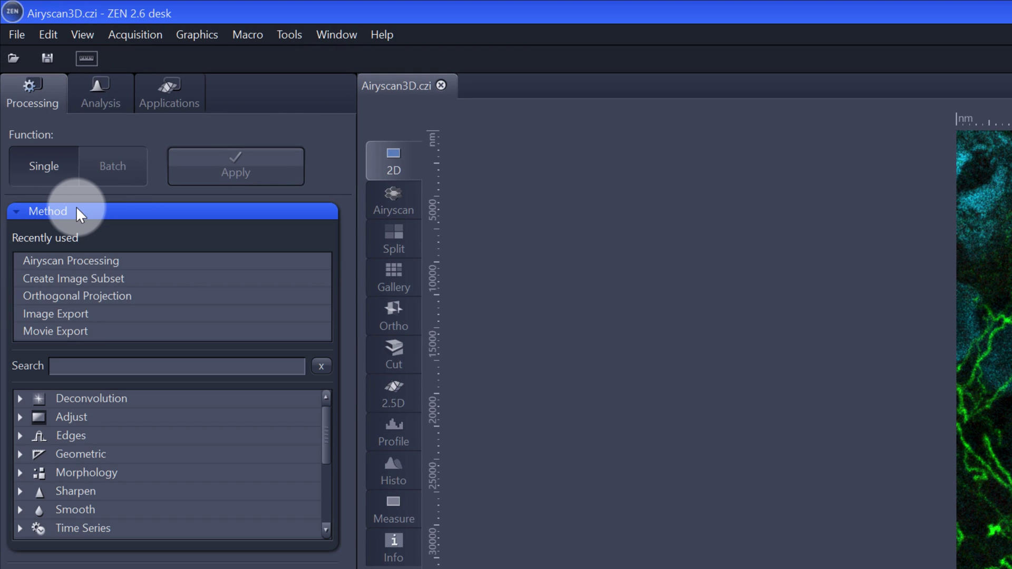
pyautogui.click(88, 260)
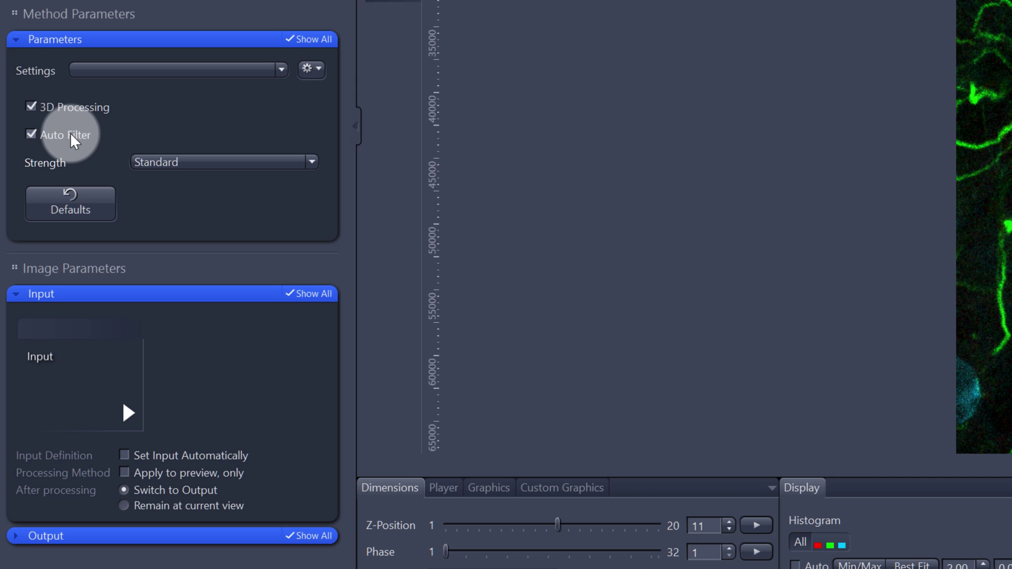
# Keep the Auto Filter strength at Standard and set Airyscan3D.czi as the input image
pyautogui.click(176, 165)
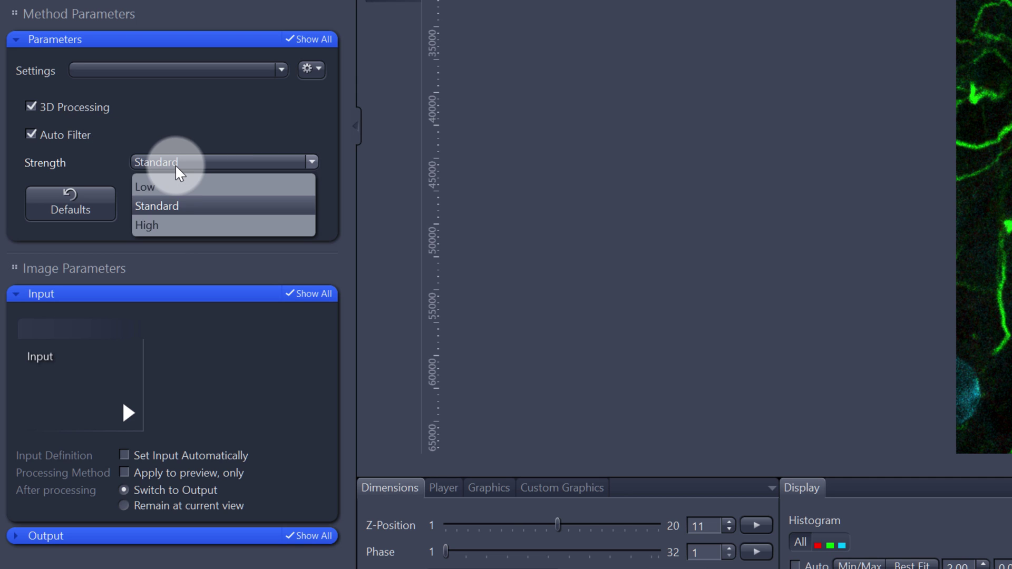
pyautogui.click(173, 206)
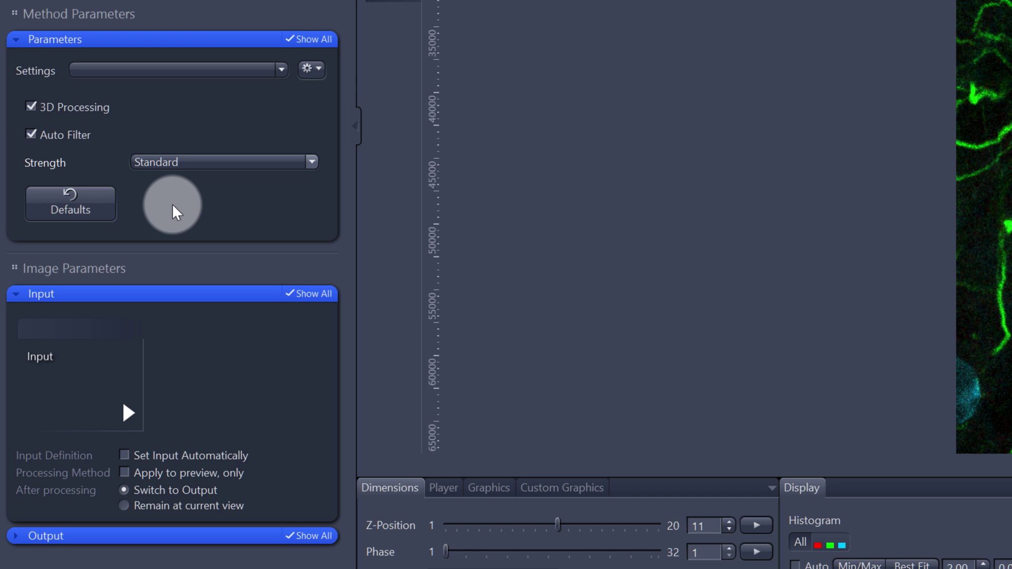
pyautogui.click(94, 369)
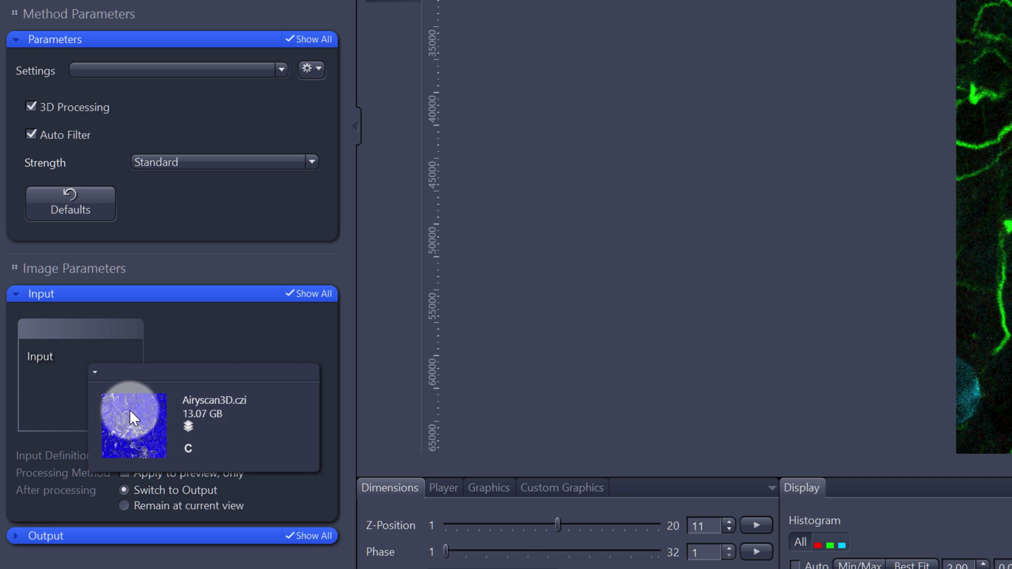
pyautogui.click(130, 411)
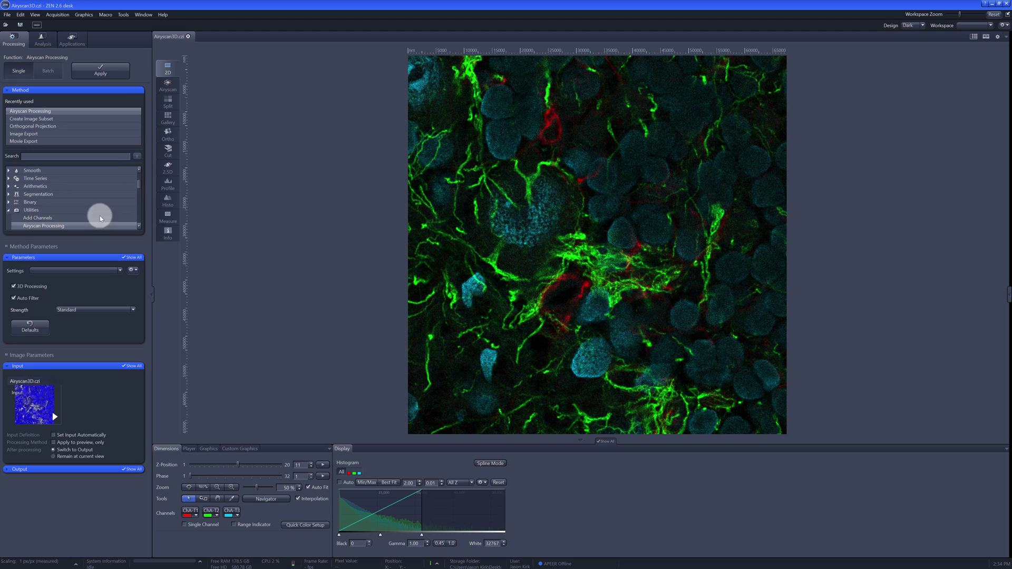
# Run Standard-strength processing and show only ChA-T2 in greyscale at 100%, white level 11142
pyautogui.click(101, 72)
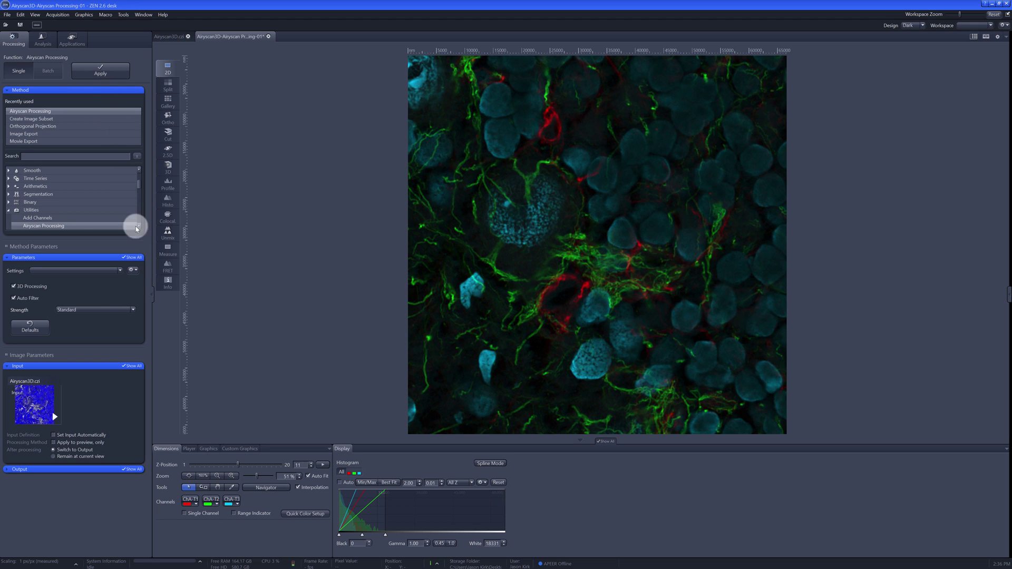
pyautogui.click(190, 499)
pyautogui.click(230, 500)
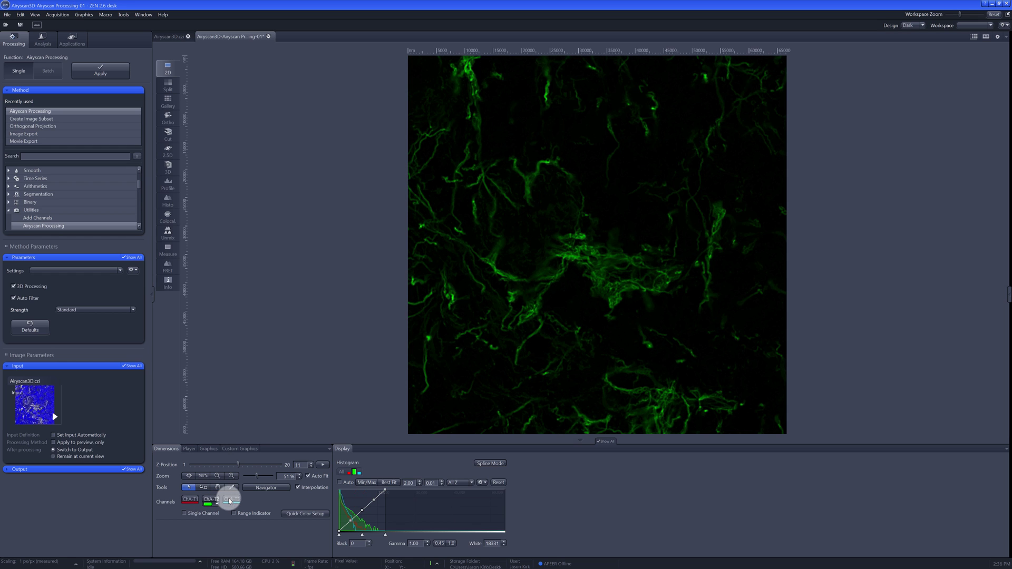
pyautogui.click(217, 504)
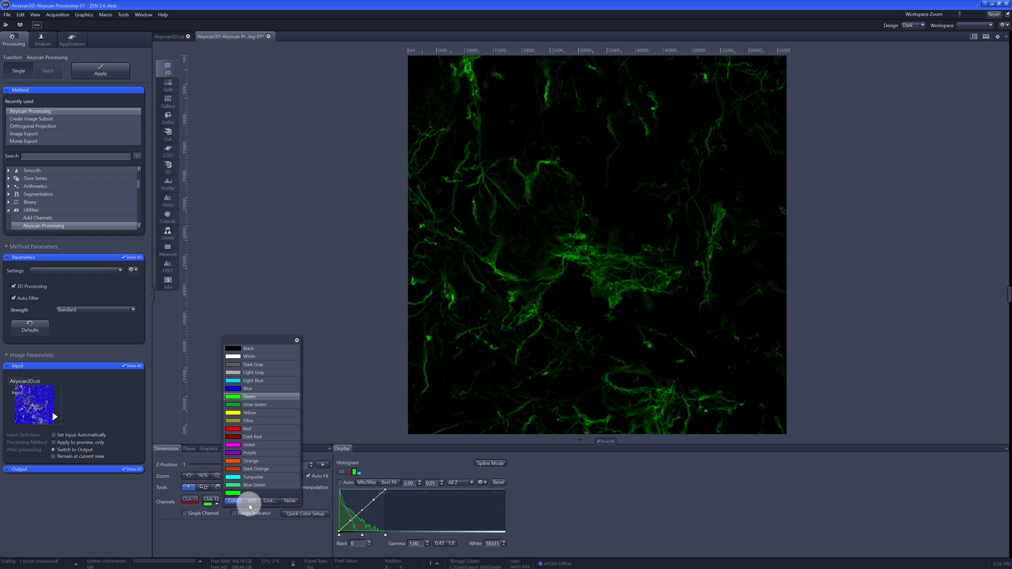
pyautogui.click(287, 503)
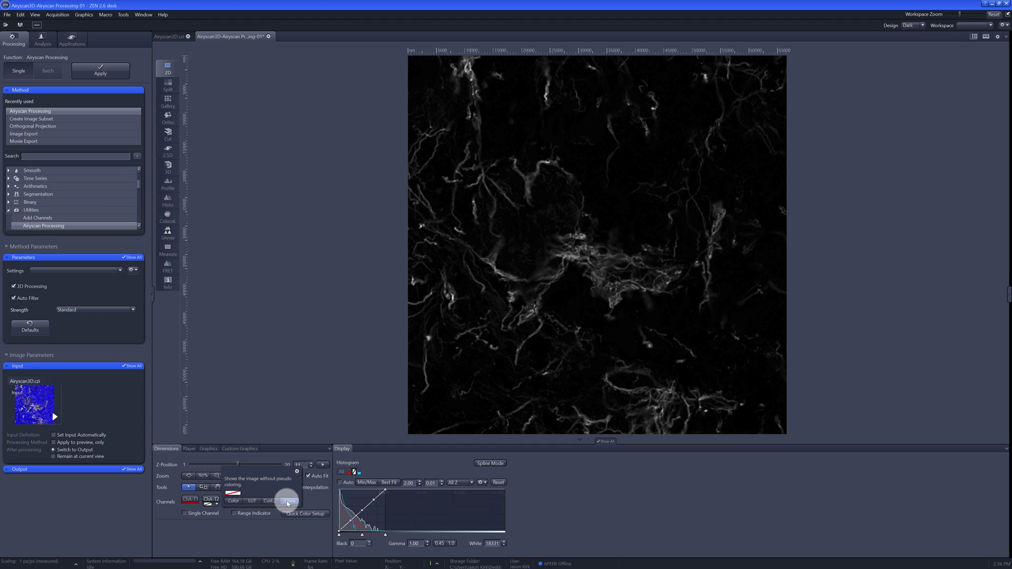
pyautogui.click(203, 477)
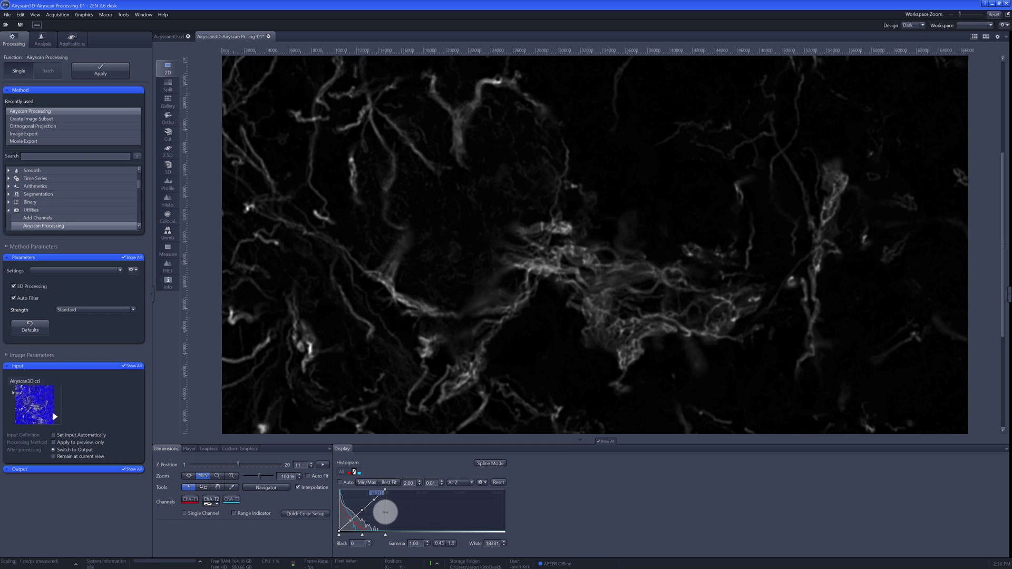
pyautogui.moveTo(382, 513)
pyautogui.mouseDown()
pyautogui.moveTo(351, 511)
pyautogui.moveTo(367, 511)
pyautogui.mouseUp()
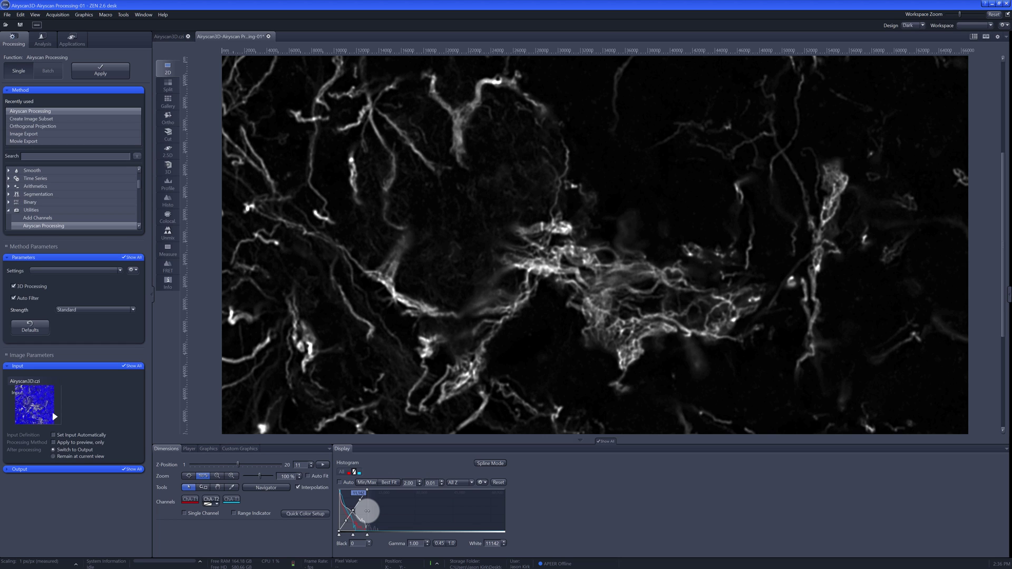
pyautogui.click(168, 282)
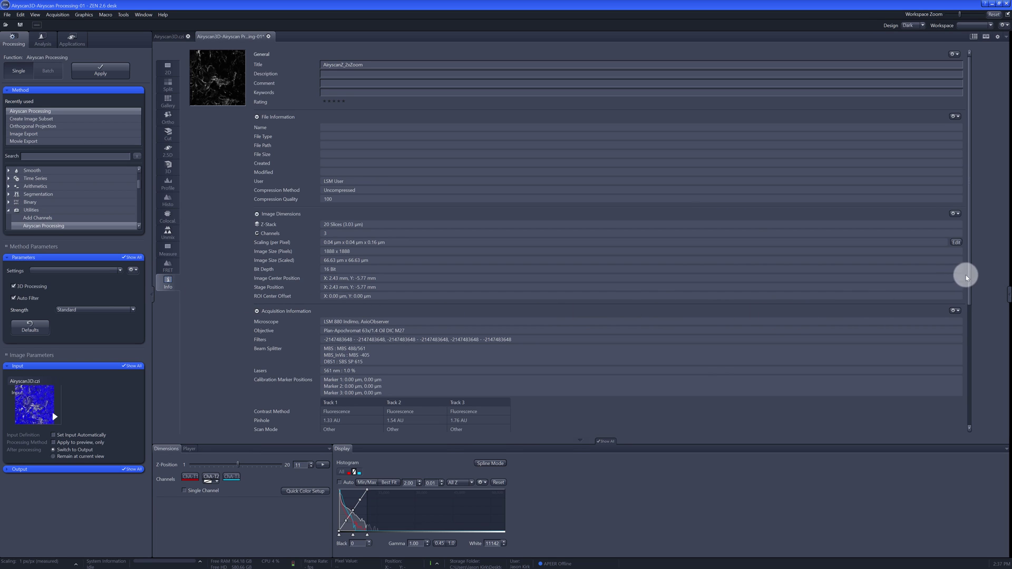
pyautogui.moveTo(970, 276); pyautogui.dragTo(974, 405)
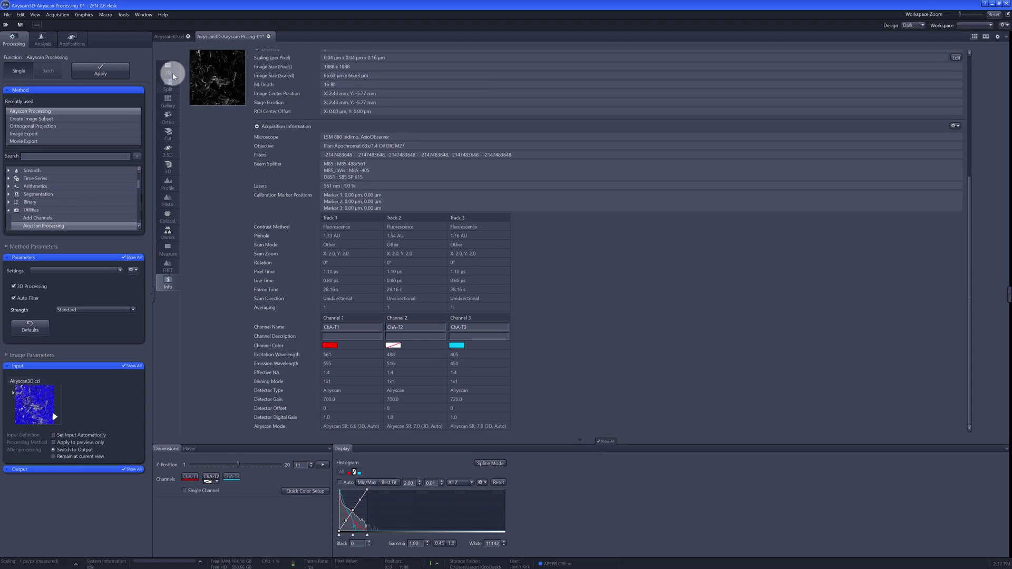
pyautogui.click(167, 68)
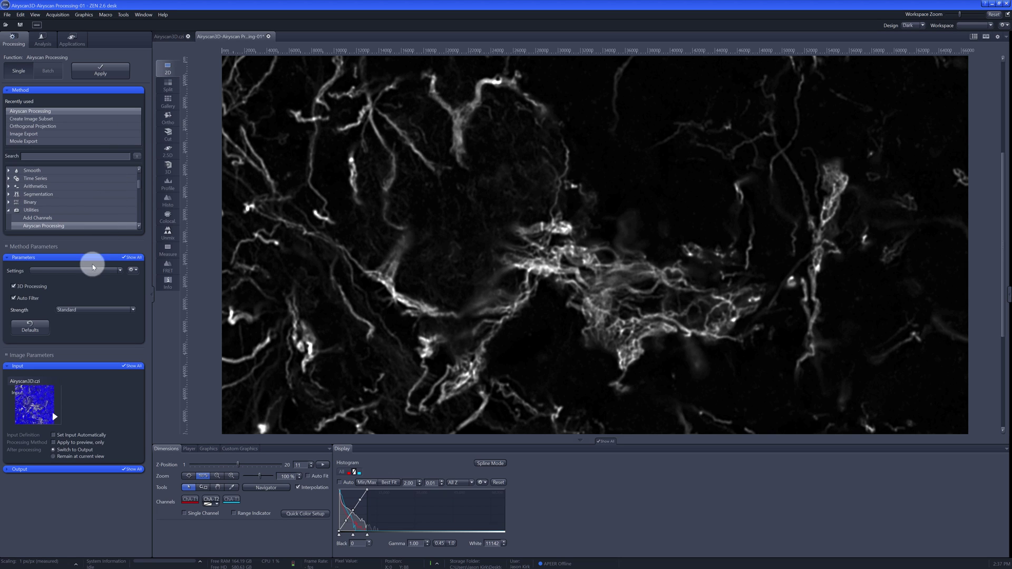
# Set the filter strength to High and process Airyscan3D.czi into Airyscan Processing-02
pyautogui.click(78, 309)
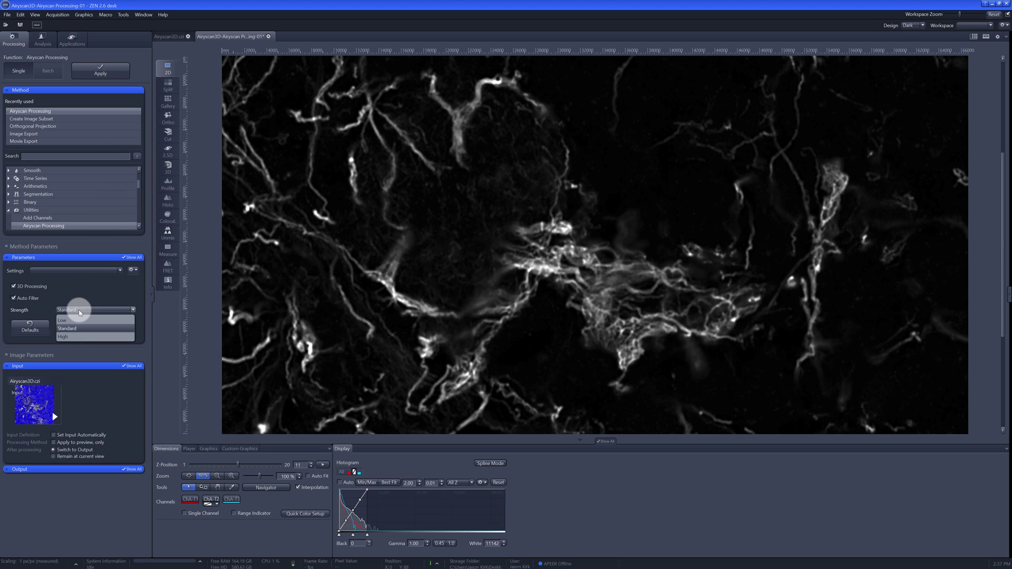
pyautogui.click(76, 337)
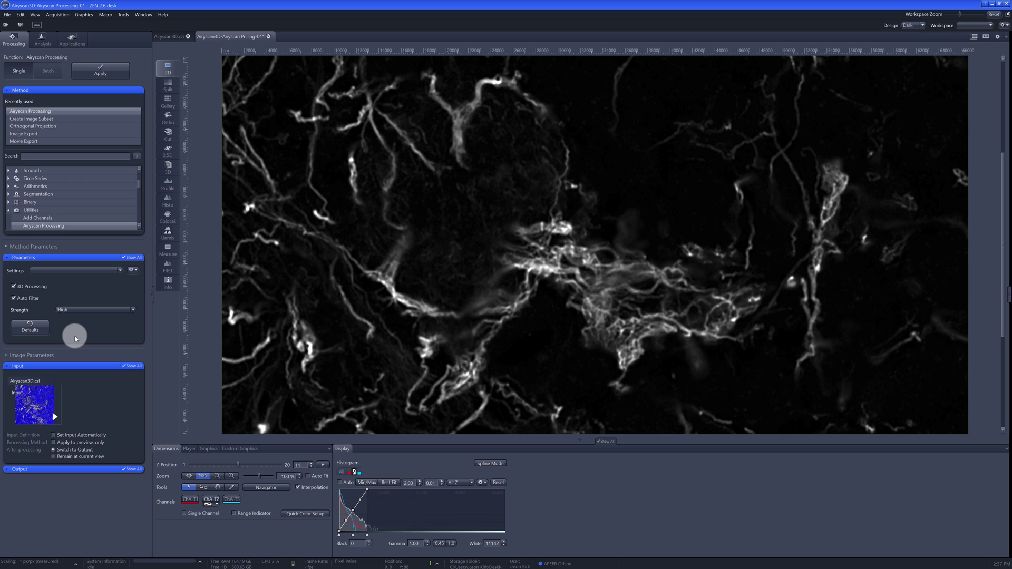
pyautogui.click(100, 71)
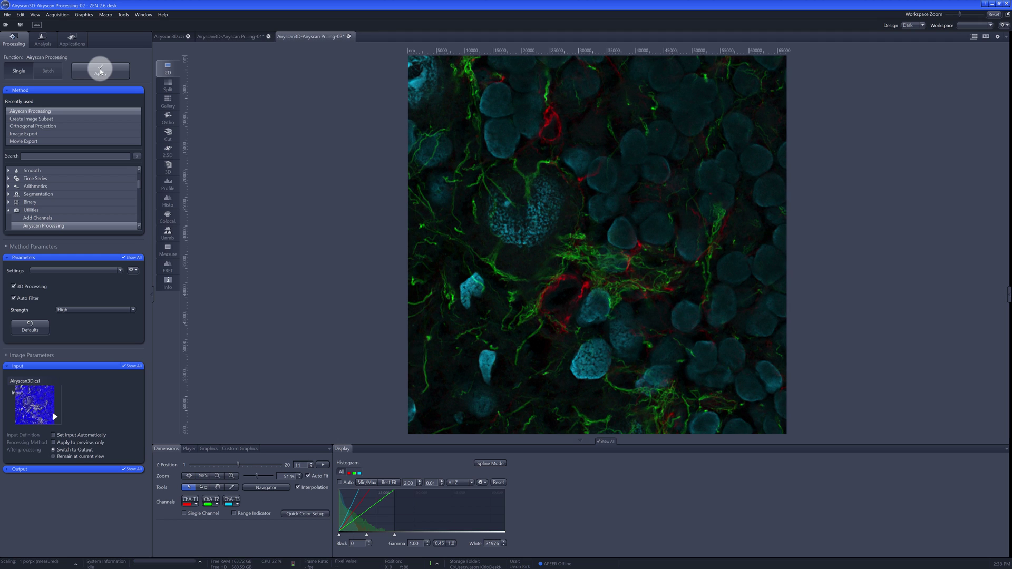
# Split the workspace into two image containers and move the High-strength result to the right
pyautogui.click(36, 16)
pyautogui.click(53, 78)
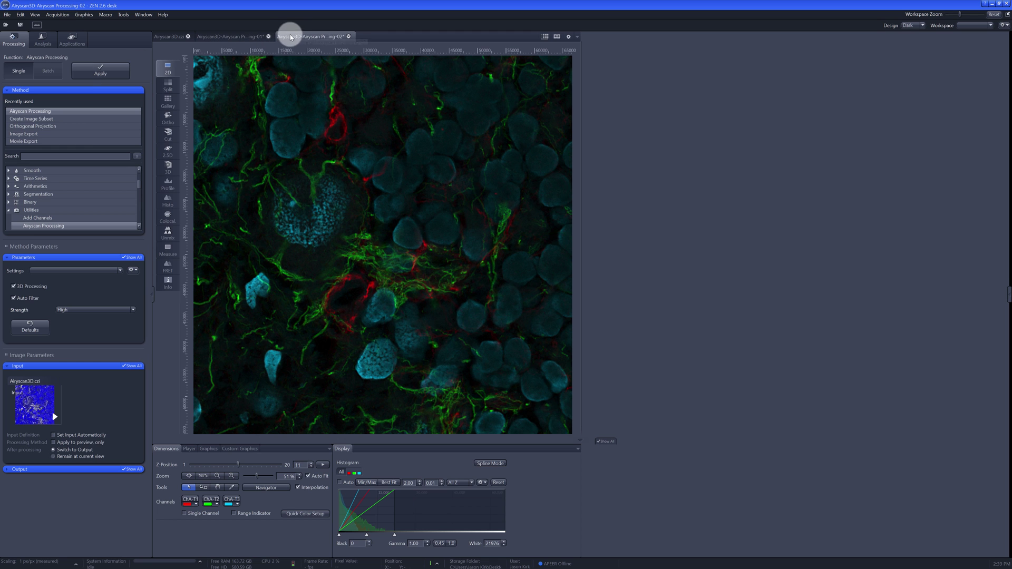
pyautogui.moveTo(290, 35); pyautogui.dragTo(681, 85)
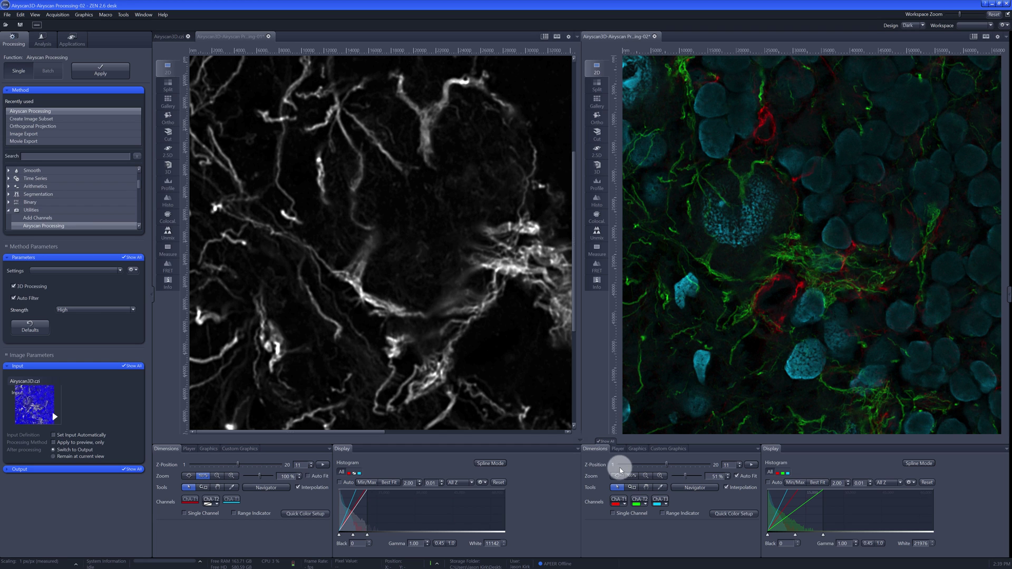
# Show only ChA-T2 of the High result in greyscale at 100%, white level 12807
pyautogui.click(618, 499)
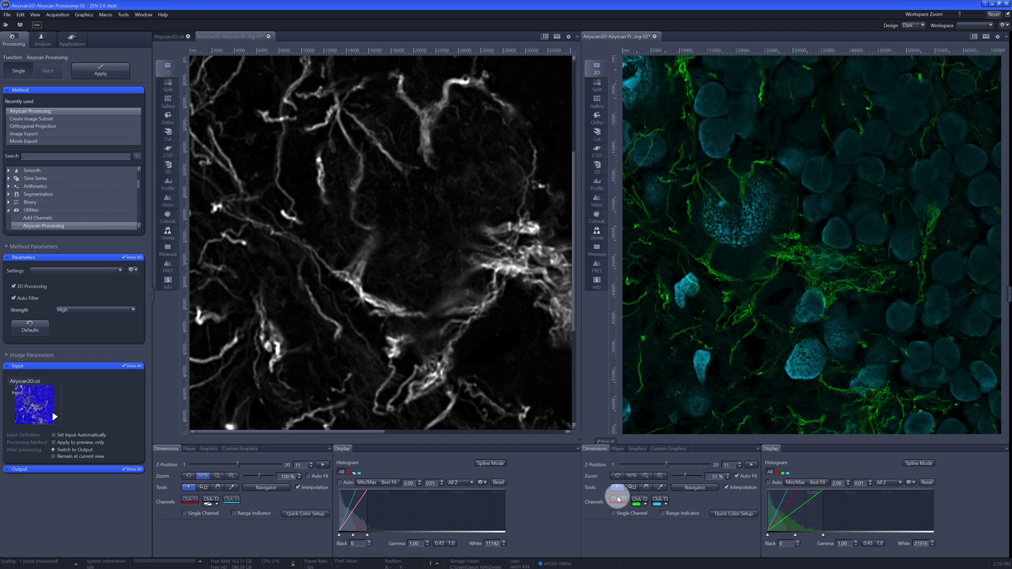
pyautogui.click(660, 501)
pyautogui.click(645, 503)
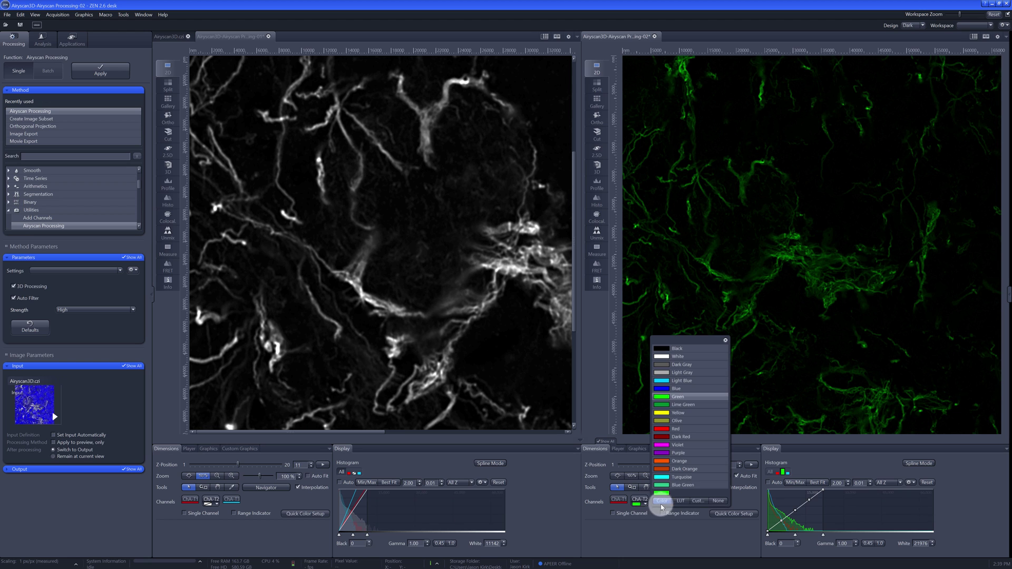
pyautogui.click(717, 501)
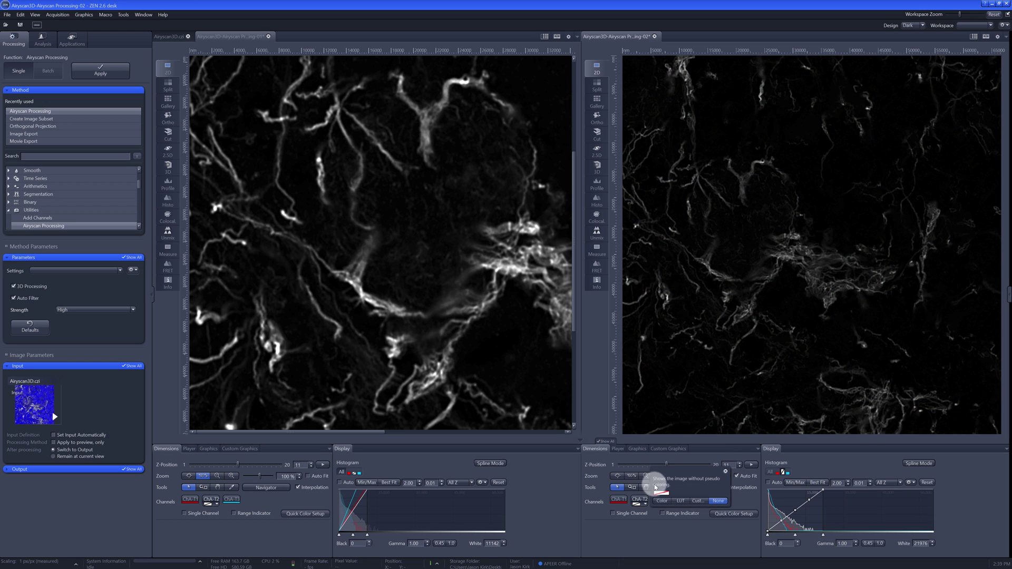
pyautogui.click(632, 476)
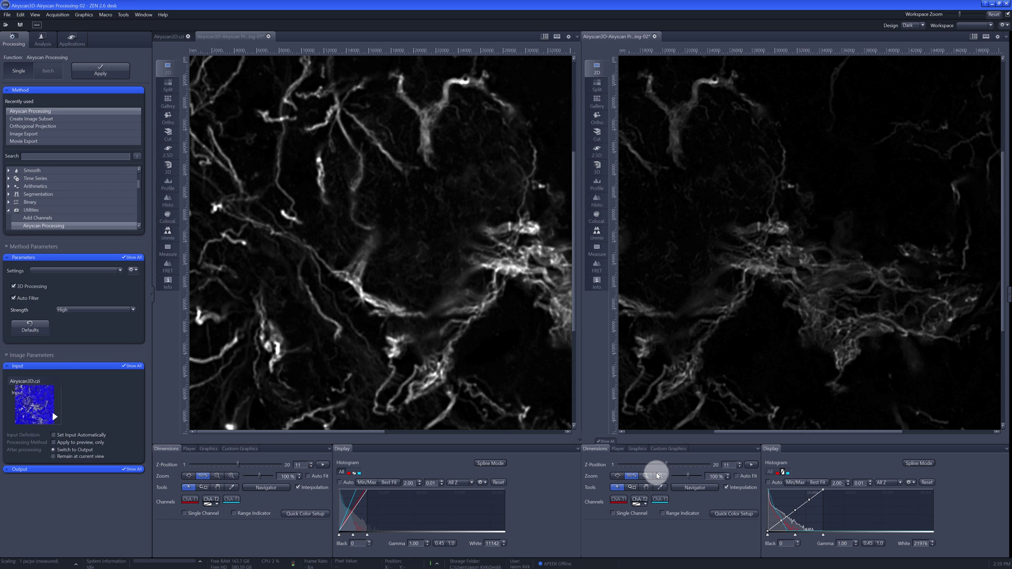
pyautogui.moveTo(823, 506); pyautogui.dragTo(799, 507)
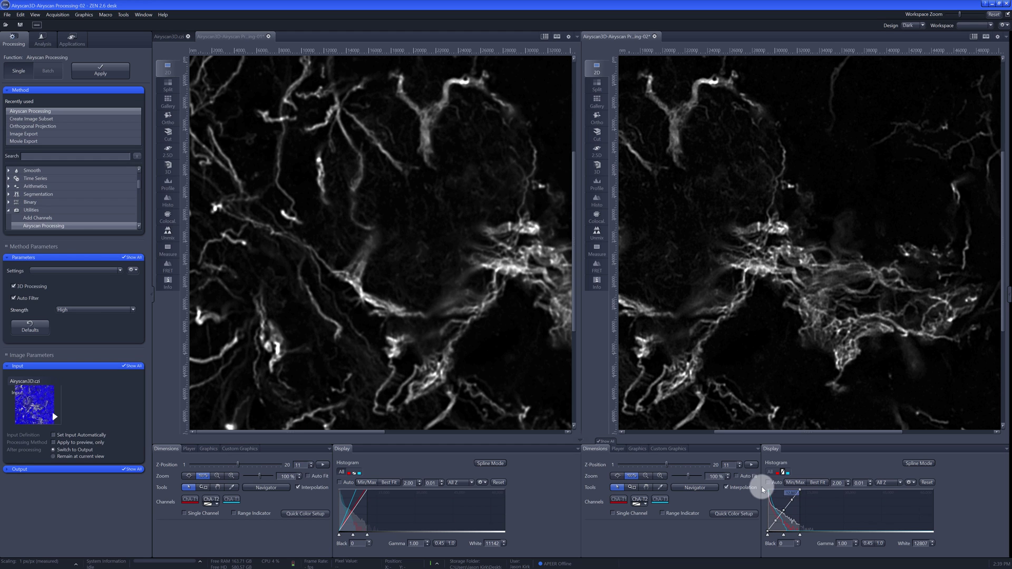
# Toggle both viewers between Auto Fit and 100% to compare the Standard and High results
pyautogui.click(737, 477)
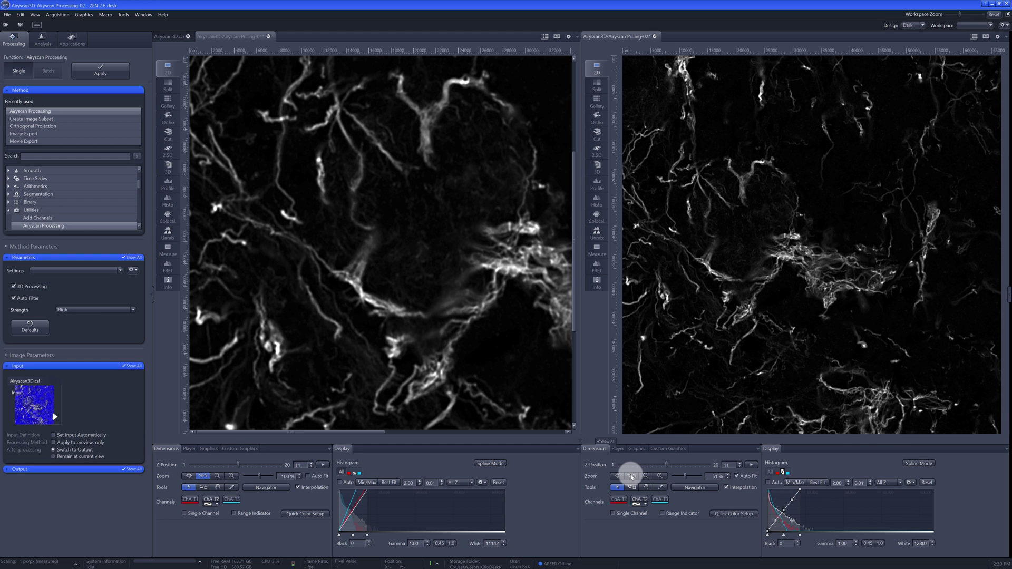
pyautogui.click(631, 476)
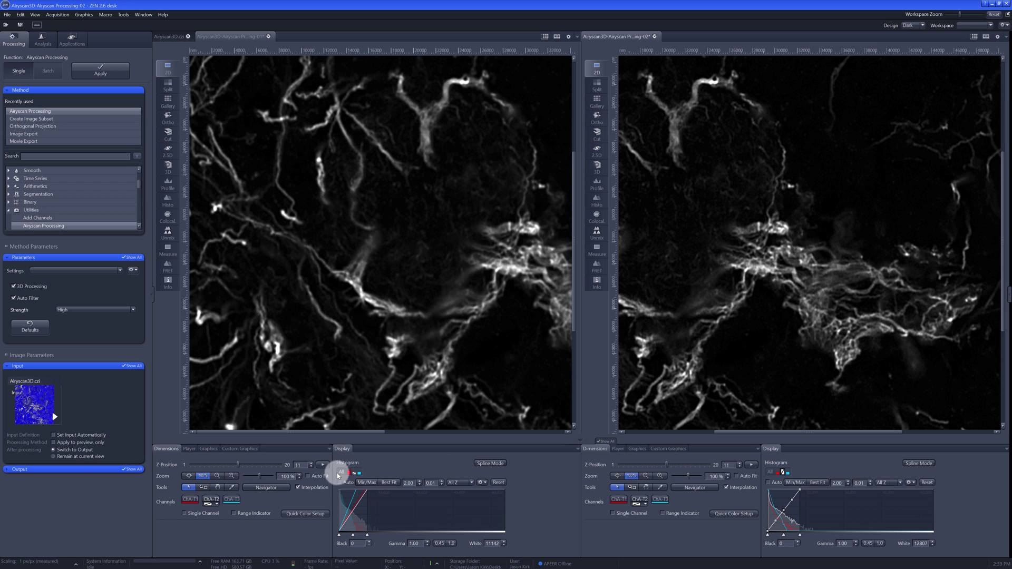
pyautogui.click(307, 476)
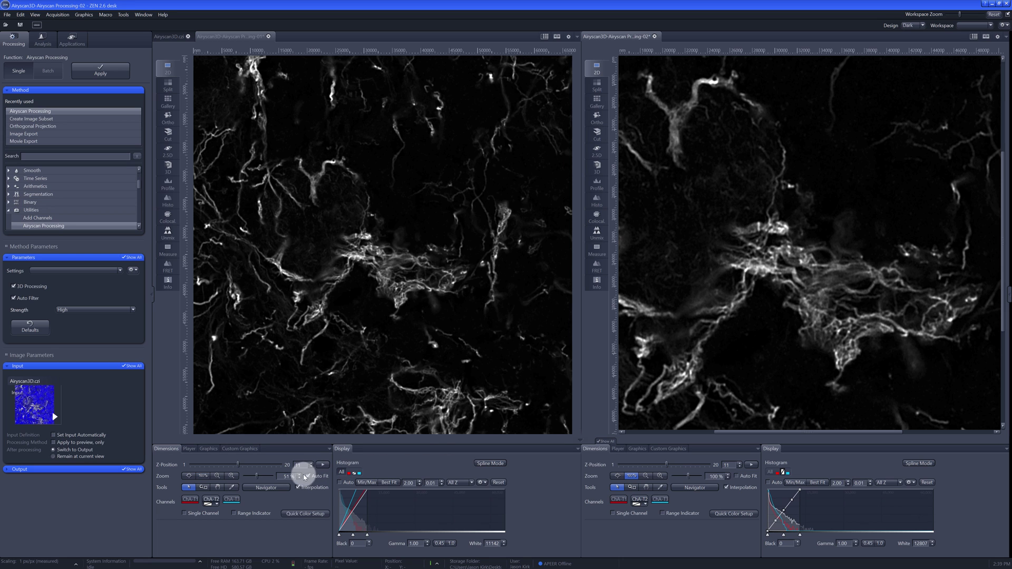
pyautogui.click(203, 476)
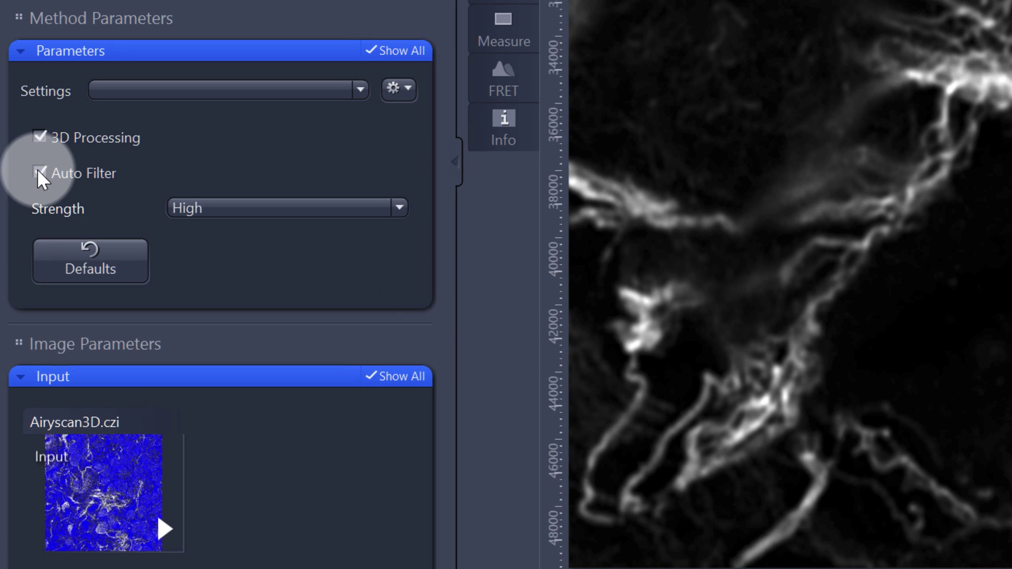
# Disable Auto Filter and set per-channel Super Resolution: ChA-T1 7.6, ChA-T2 and ChA-T3 8.0
pyautogui.click(31, 204)
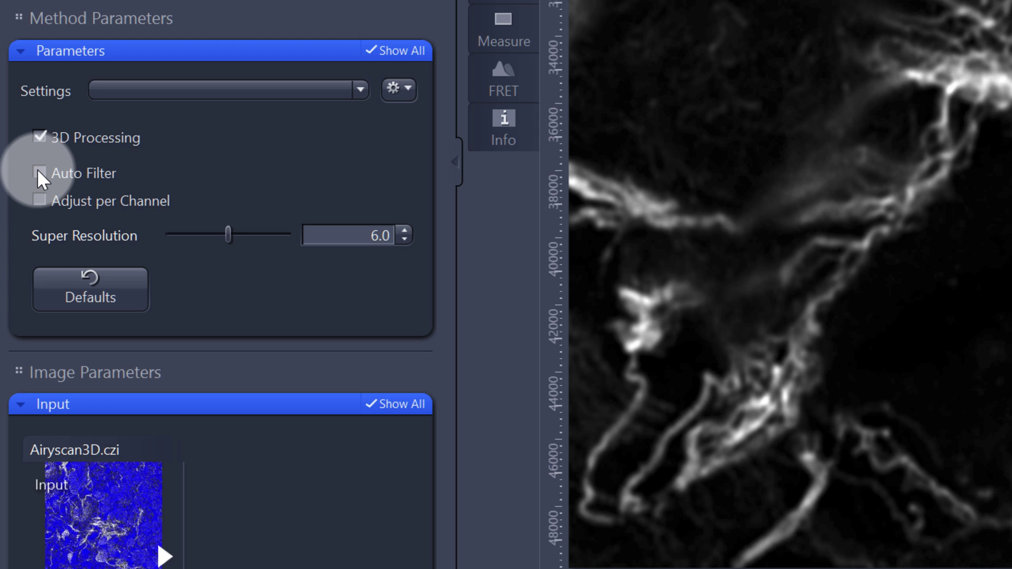
pyautogui.click(39, 201)
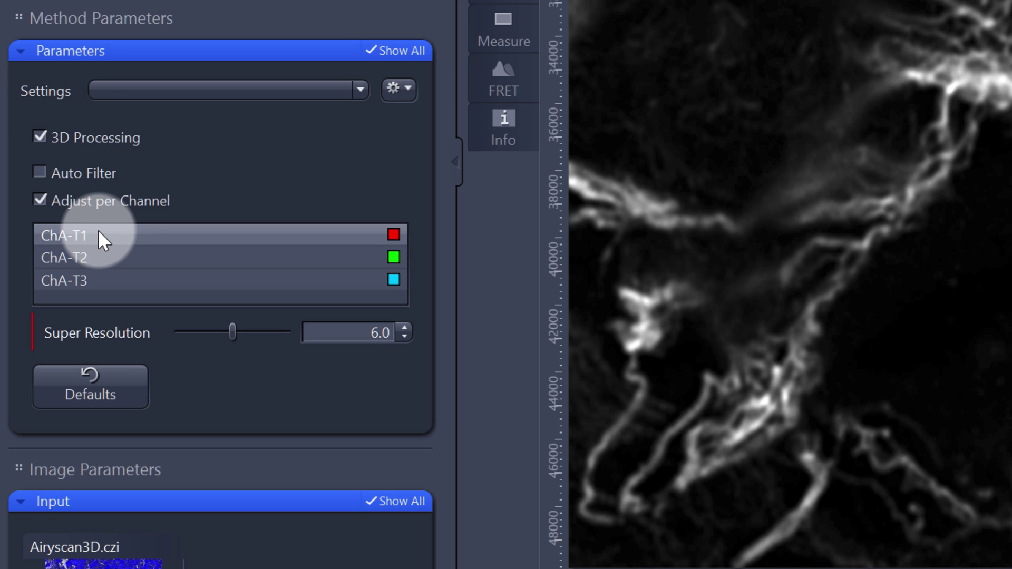
pyautogui.doubleClick(360, 327)
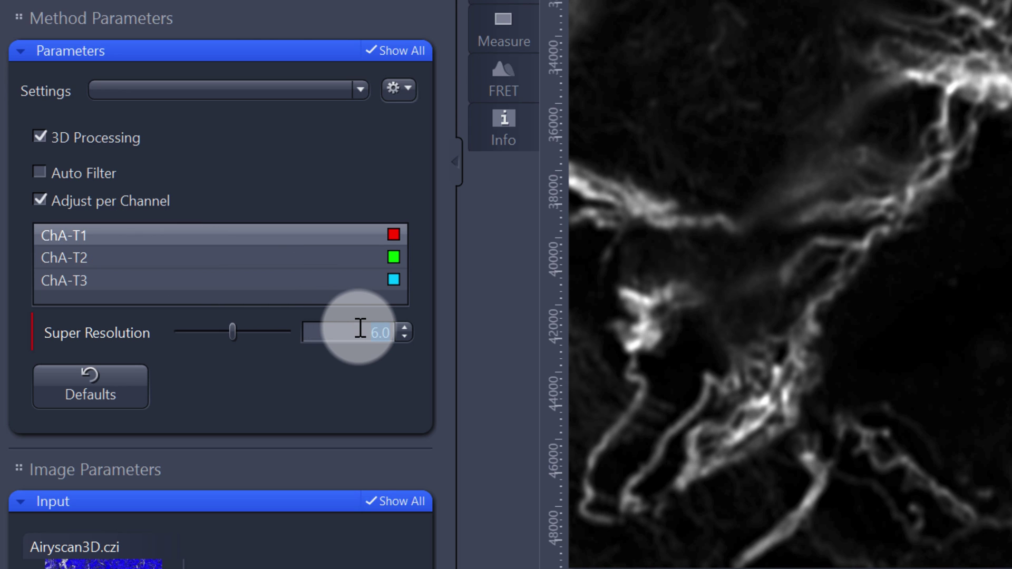
pyautogui.write('7.6')
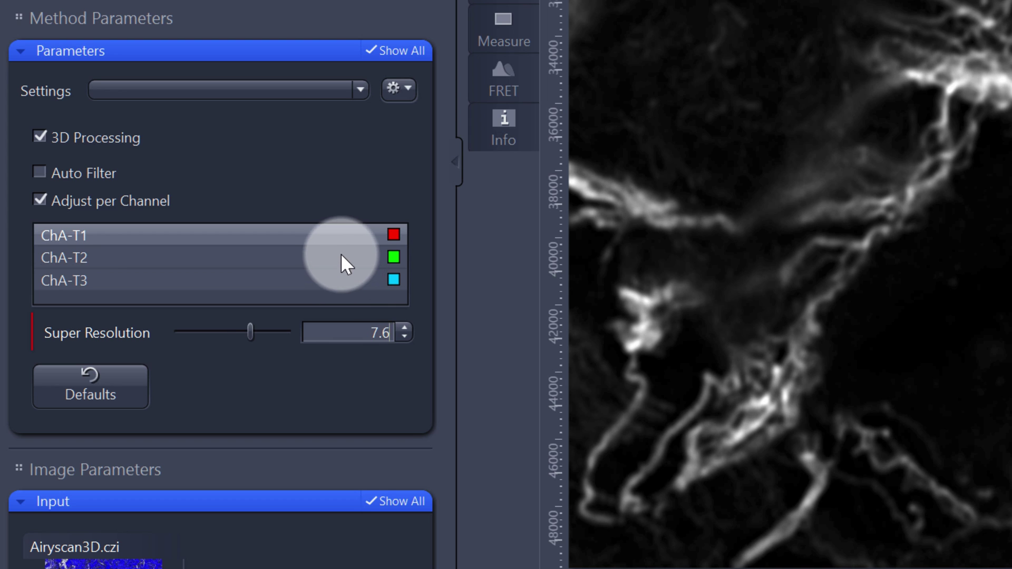
pyautogui.click(341, 258)
pyautogui.doubleClick(373, 332)
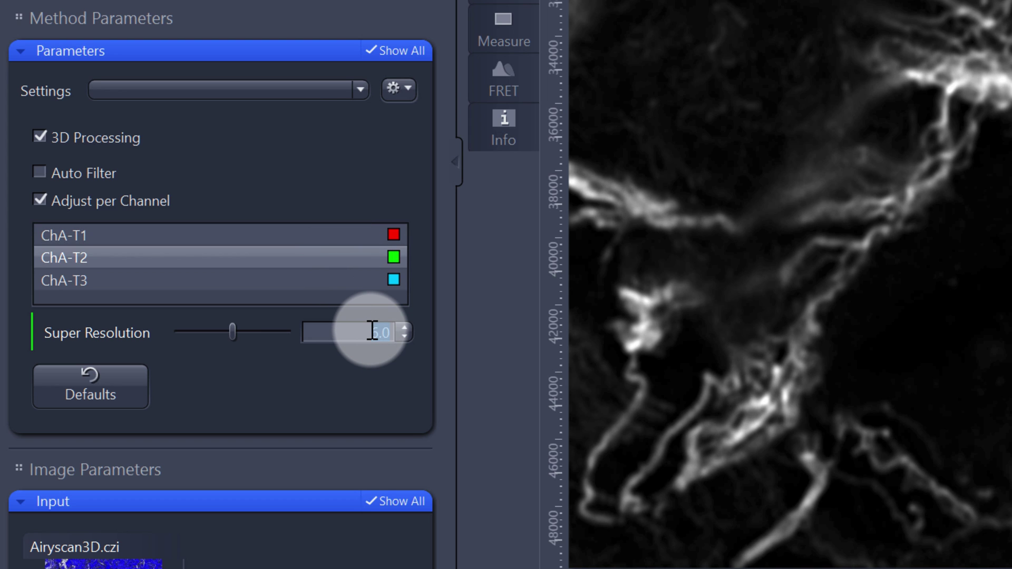
pyautogui.write('8.0')
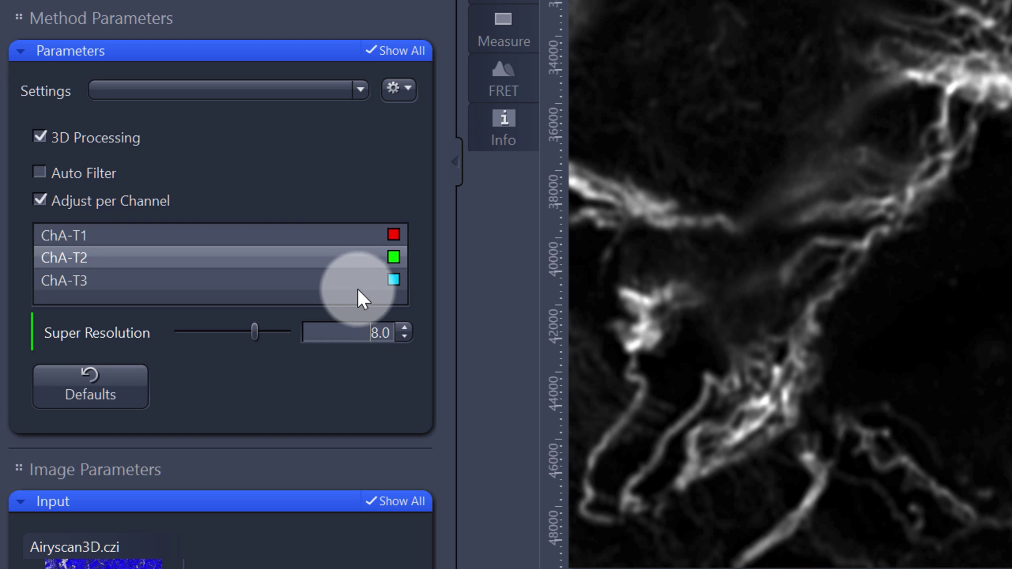
pyautogui.click(354, 280)
pyautogui.doubleClick(359, 327)
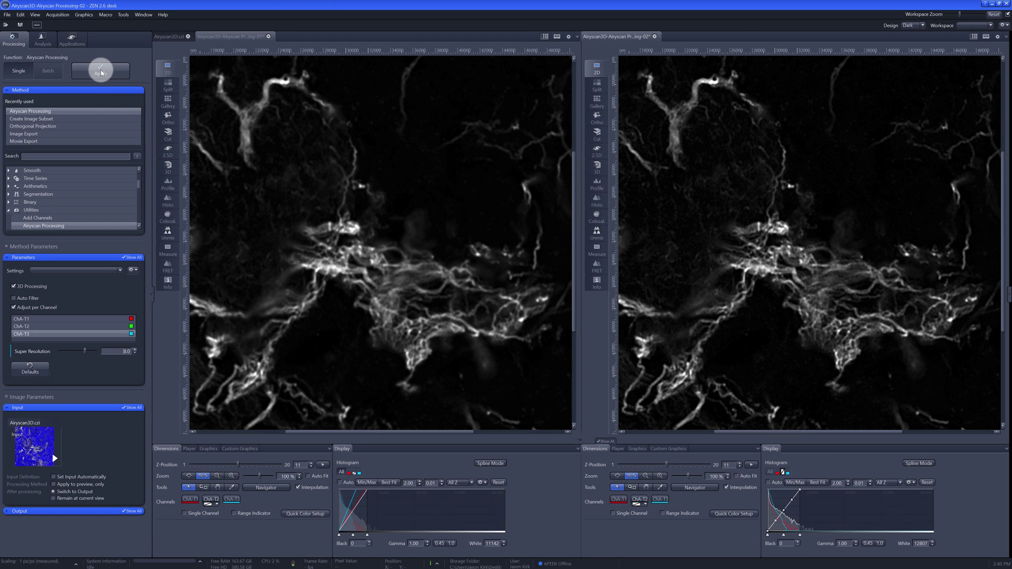
# Process with per-channel settings and show result 03's ChA-T2 in greyscale at 100%, white level 12133
pyautogui.click(102, 72)
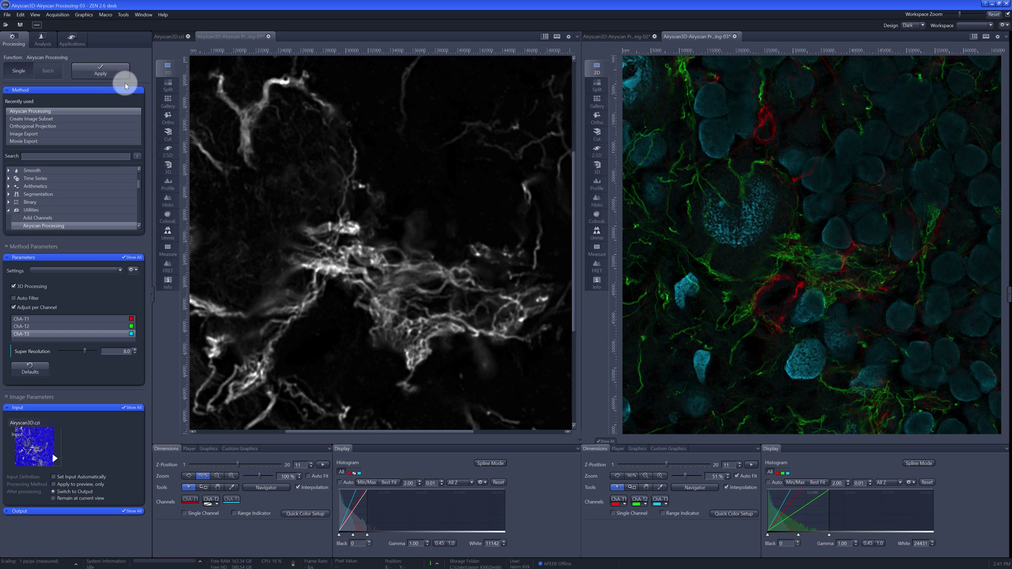
pyautogui.click(616, 498)
pyautogui.click(653, 502)
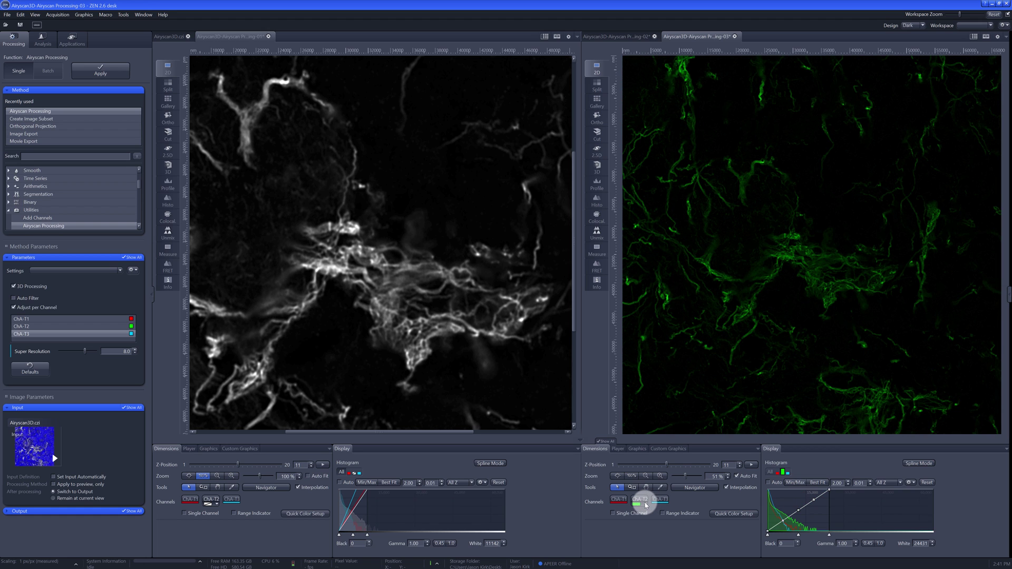
pyautogui.click(644, 504)
pyautogui.click(718, 501)
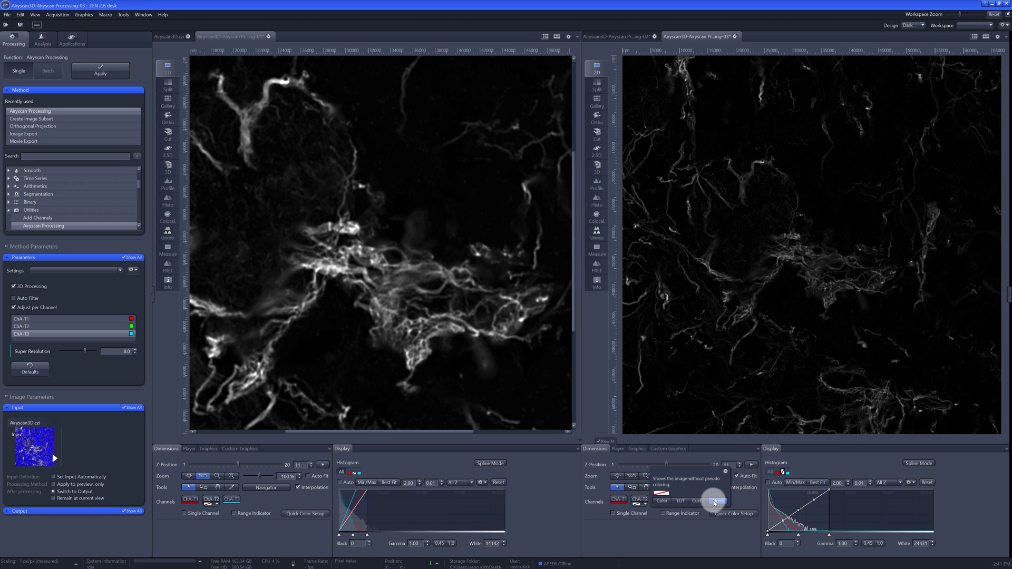
pyautogui.click(633, 478)
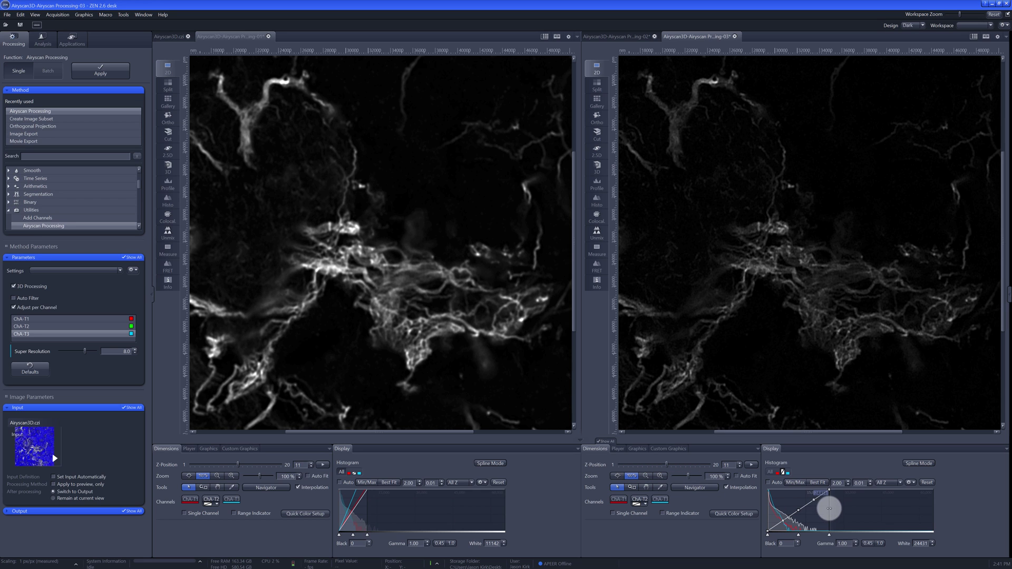
pyautogui.moveTo(827, 509); pyautogui.dragTo(799, 506)
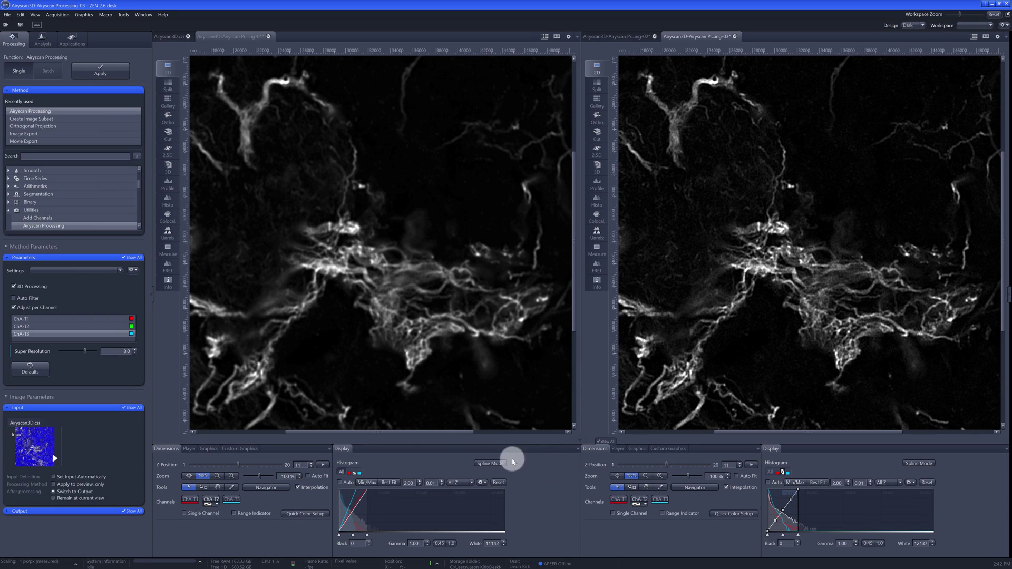
# Set ChA-T2 Super Resolution to 9.0 and run Airyscan Processing again
pyautogui.click(105, 326)
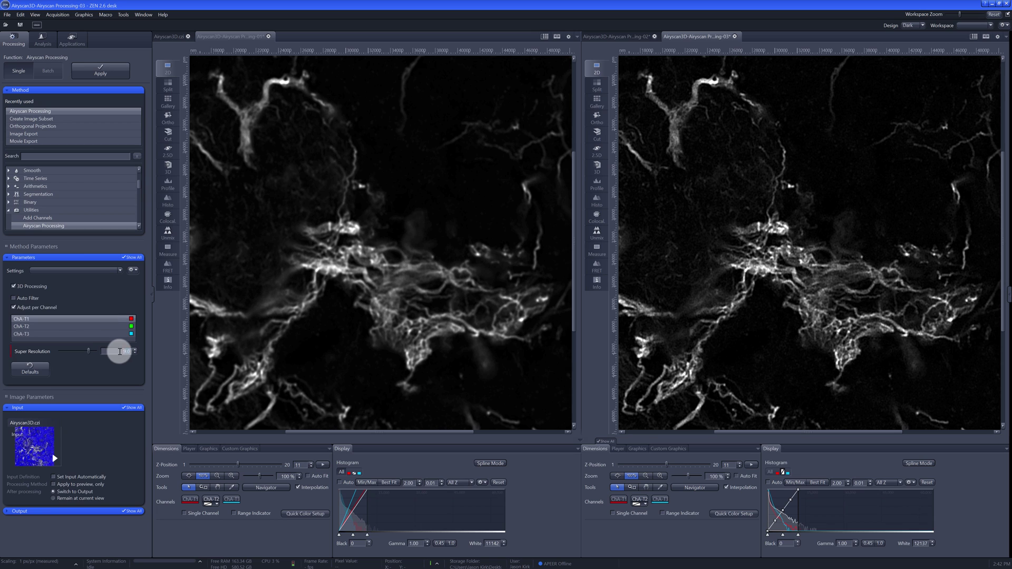
pyautogui.click(122, 350)
pyautogui.write('9')
pyautogui.click(121, 334)
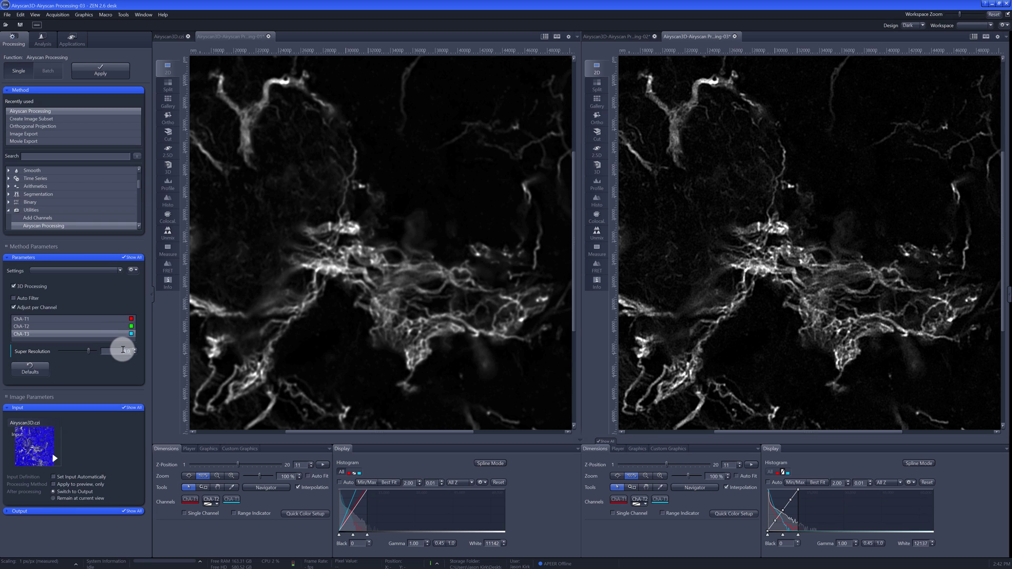
pyautogui.click(94, 68)
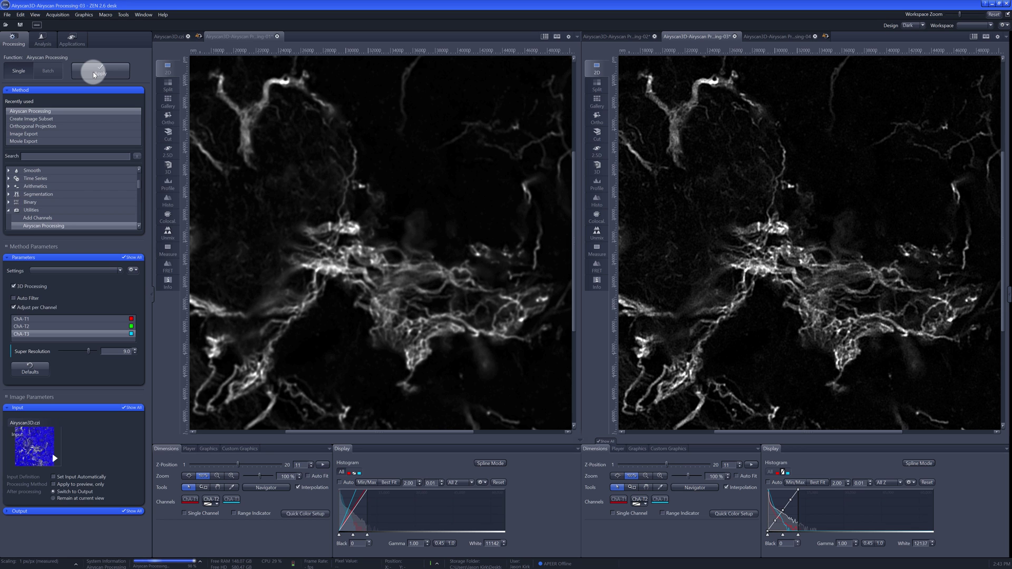
# Show only the new result's ChA-T2 channel in greyscale at 100% with a lowered white point
pyautogui.click(617, 499)
pyautogui.click(657, 501)
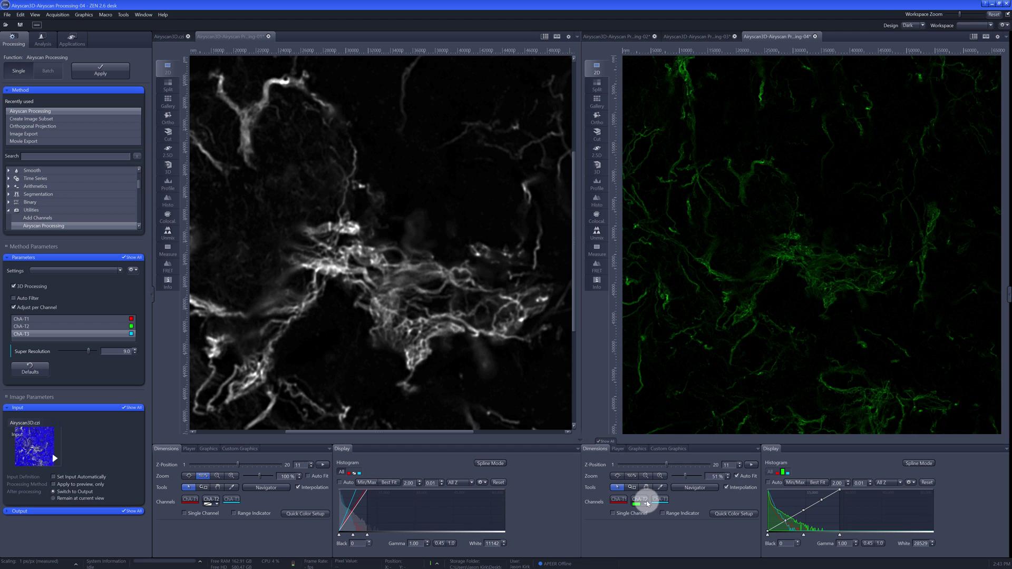
pyautogui.click(644, 502)
pyautogui.click(715, 500)
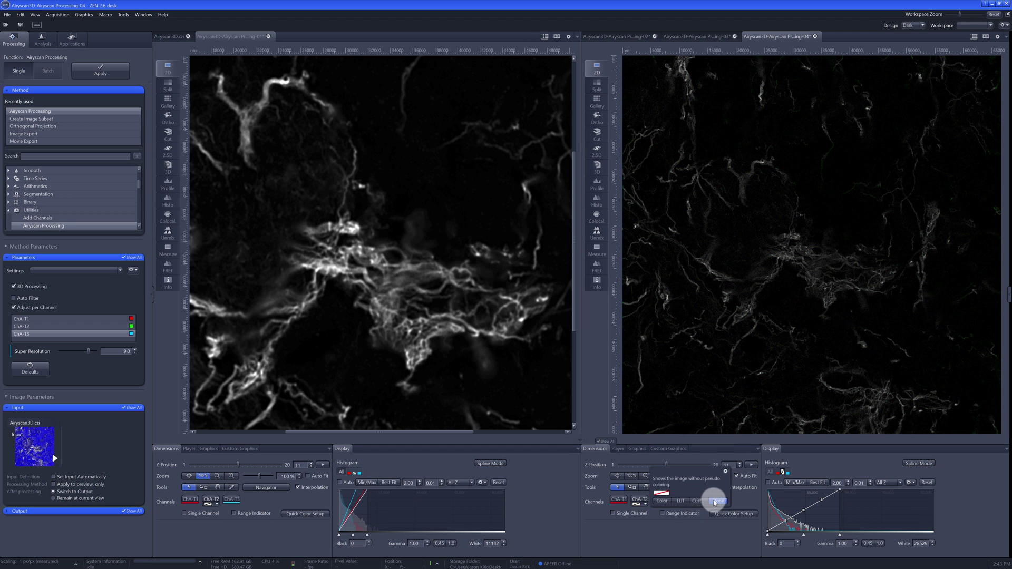
pyautogui.click(633, 476)
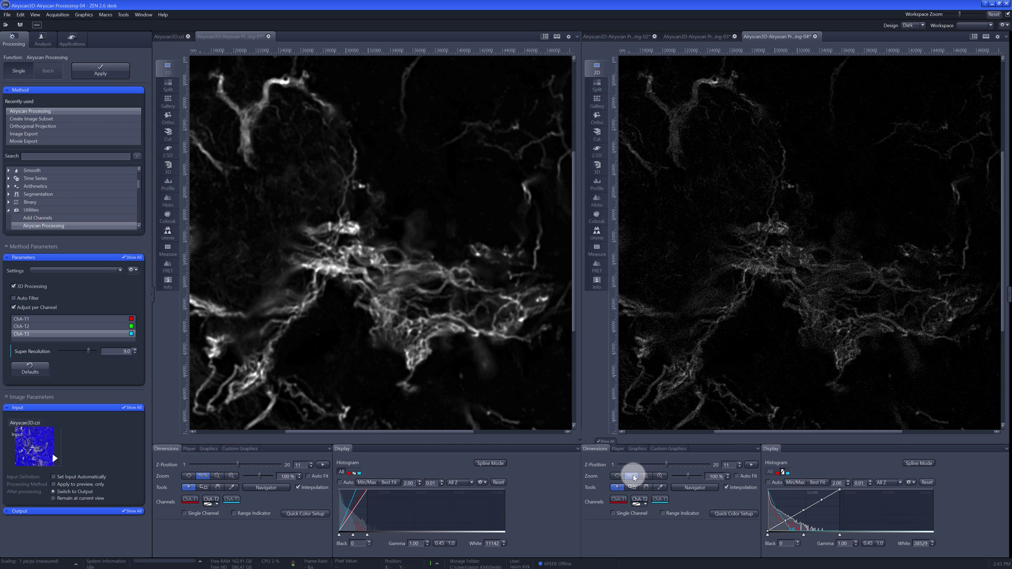
pyautogui.moveTo(839, 507); pyautogui.dragTo(792, 505)
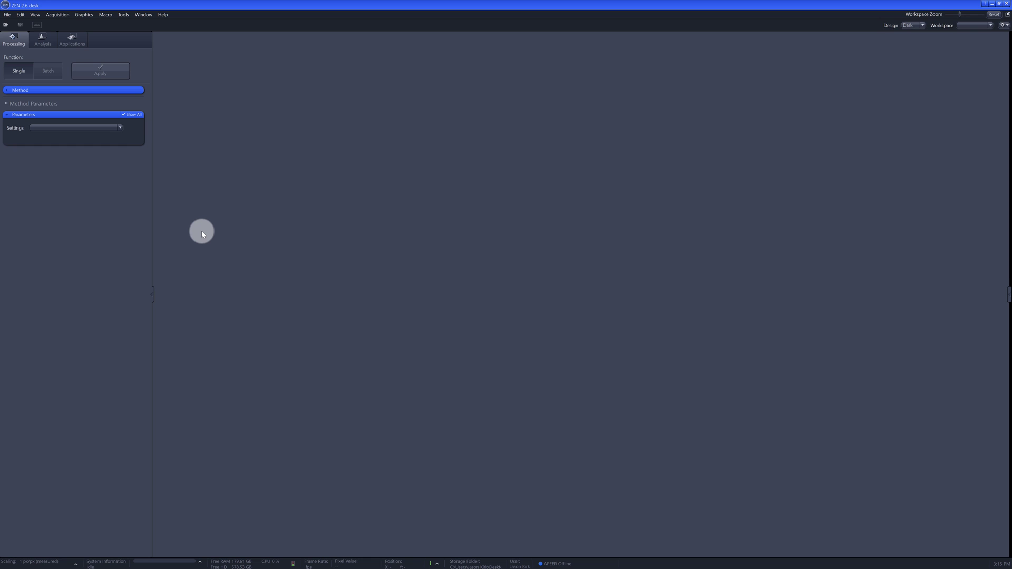
# Open Airyscan2D.czi, select Airyscan Processing, and set Airyscan2D.czi as its input
pyautogui.click(6, 25)
pyautogui.click(262, 144)
pyautogui.click(570, 391)
pyautogui.click(74, 92)
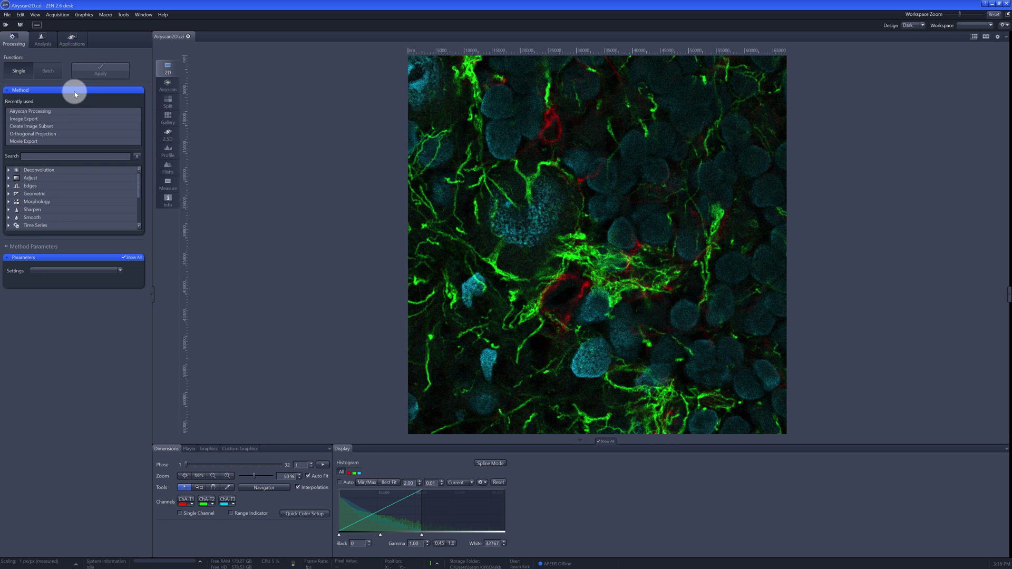
pyautogui.click(56, 111)
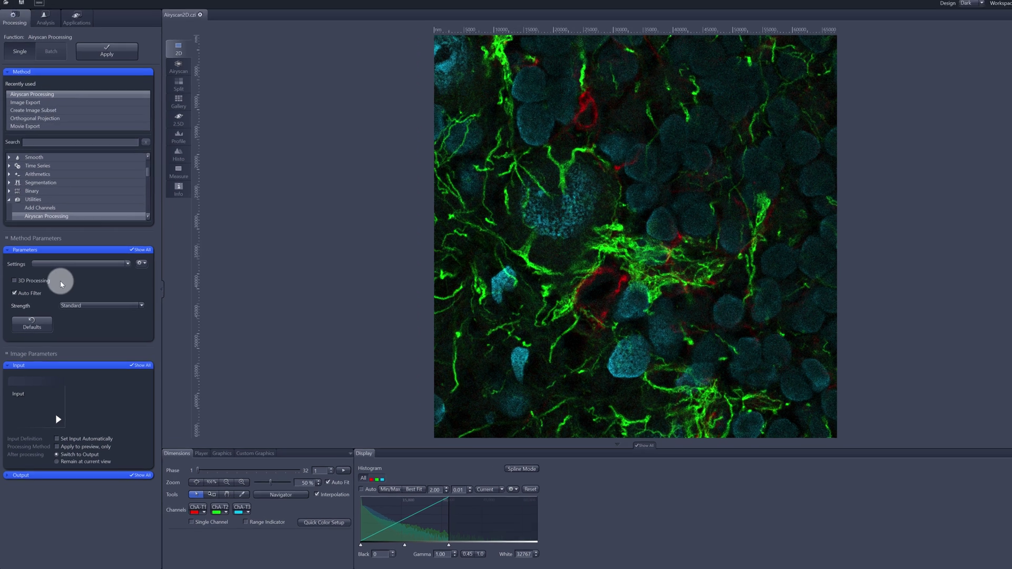
pyautogui.click(41, 394)
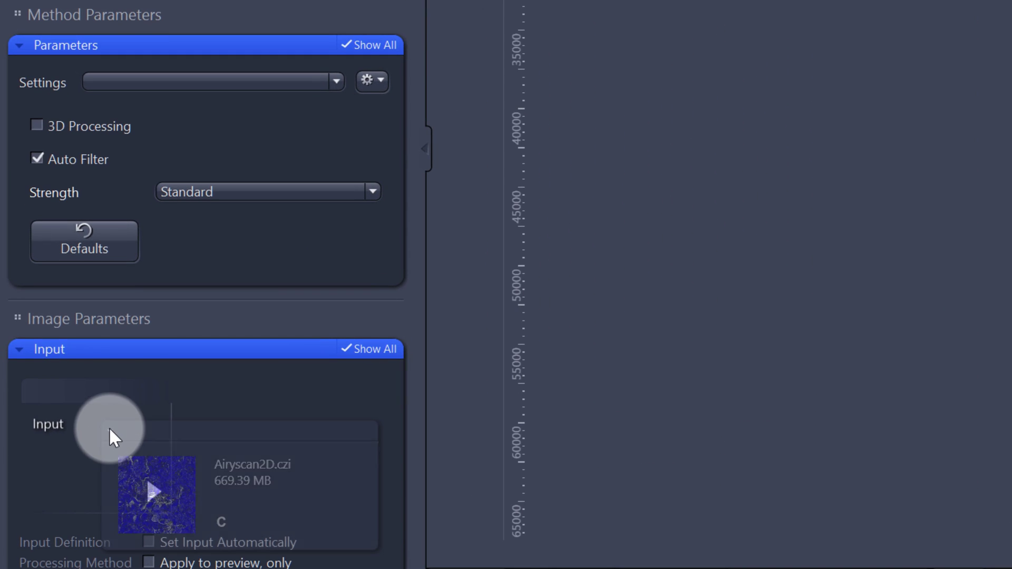
pyautogui.click(166, 472)
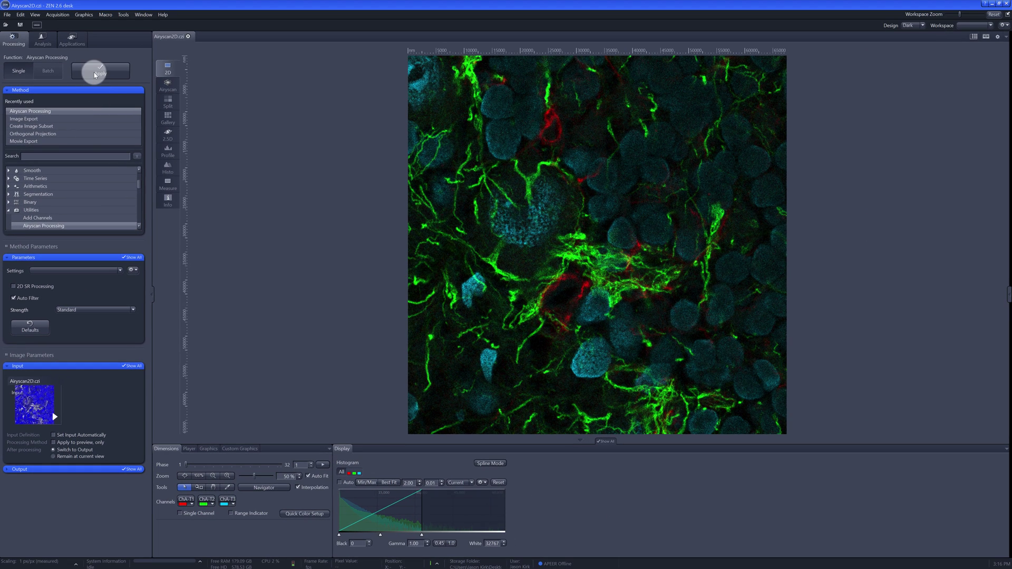
# Process the 2D image at Standard strength and view the result at 100% with Min/Max display range
pyautogui.click(94, 71)
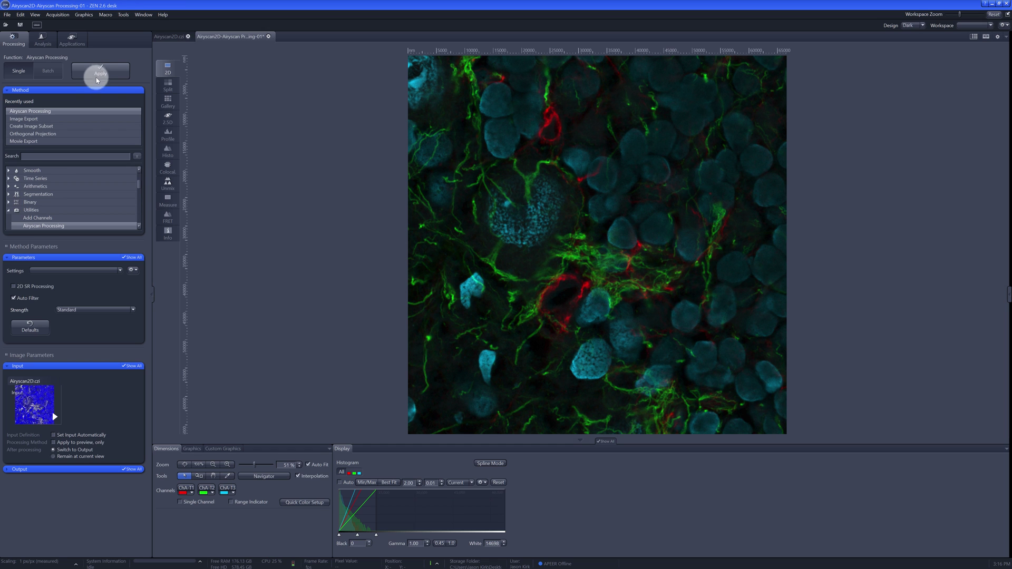
pyautogui.click(199, 465)
pyautogui.click(365, 482)
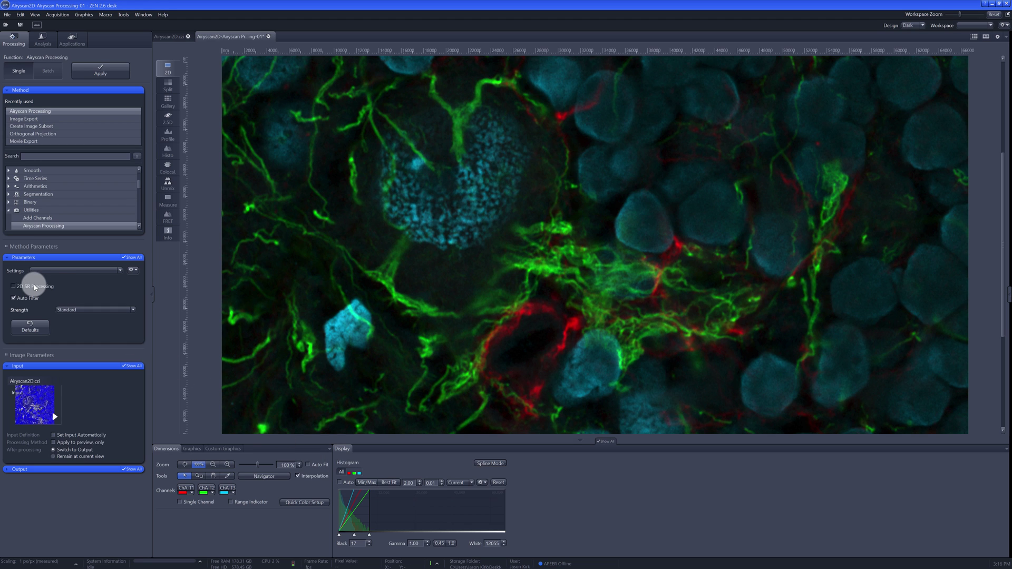
# Run 2D SR Airyscan Processing, creating Processing-02, and view it at 100% with Min/Max contrast
pyautogui.click(101, 73)
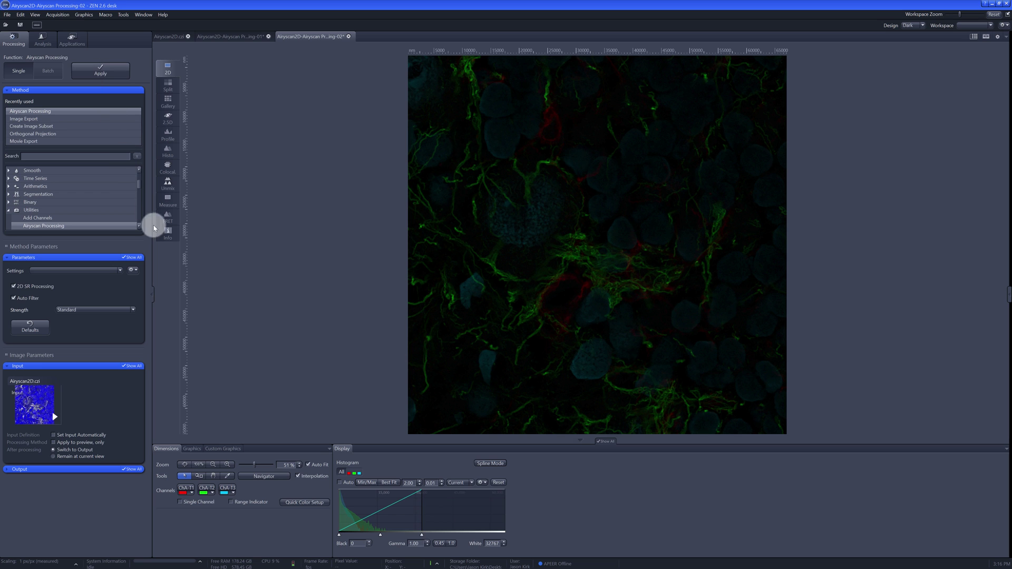
pyautogui.click(198, 465)
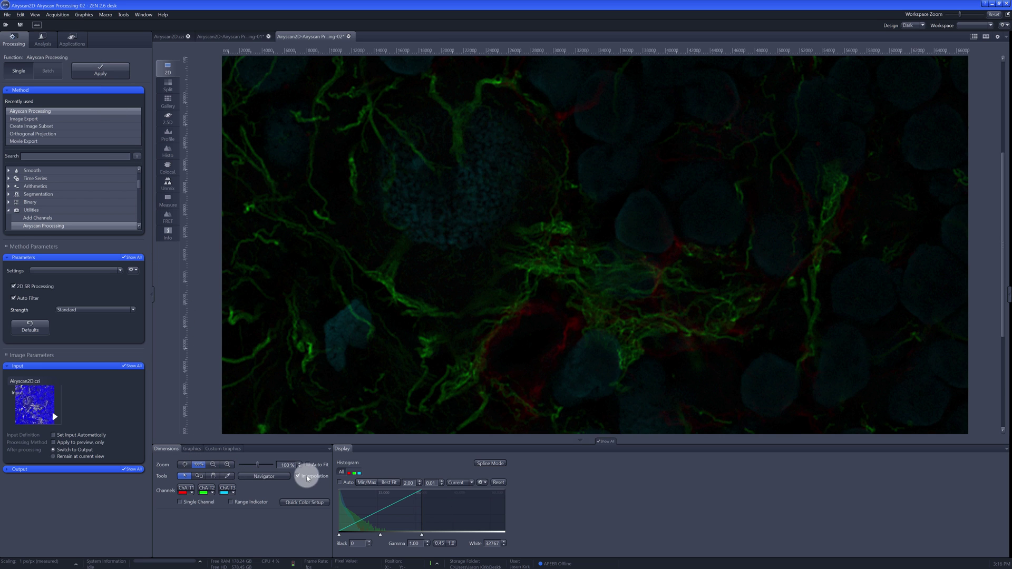
pyautogui.click(368, 483)
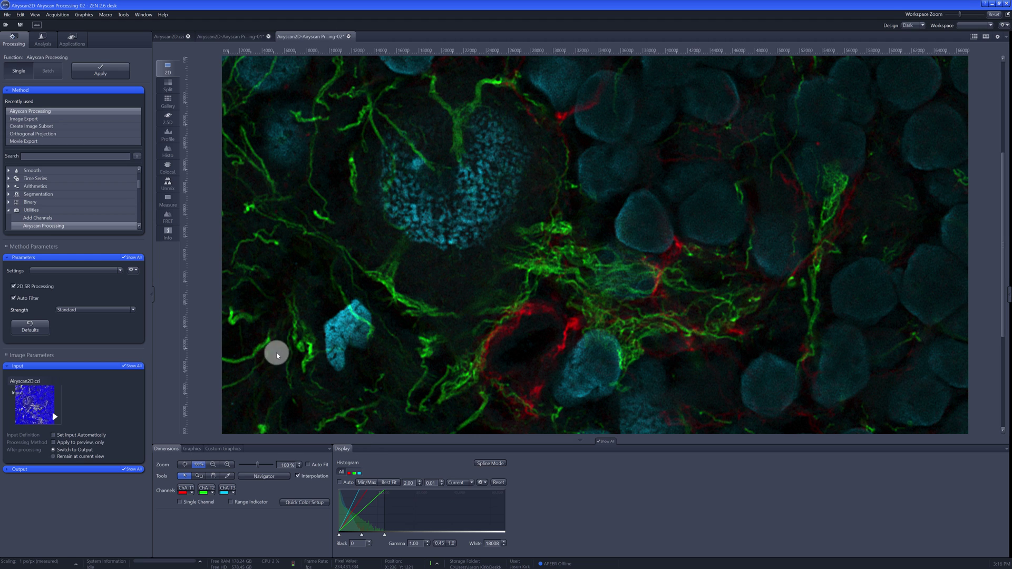
# Split the workspace into 2 containers and move Processing-02 into the right viewer
pyautogui.click(36, 27)
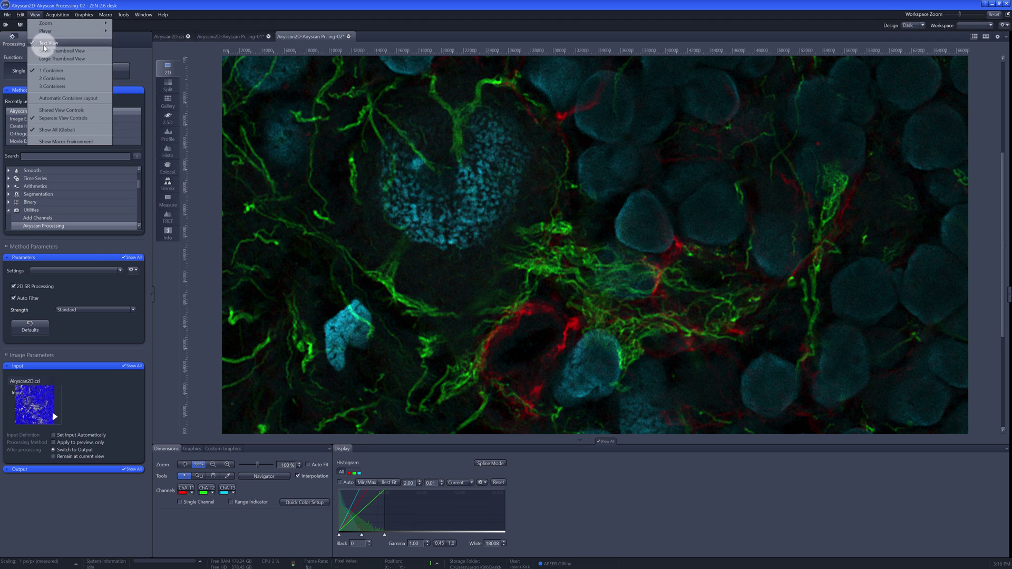
pyautogui.click(85, 74)
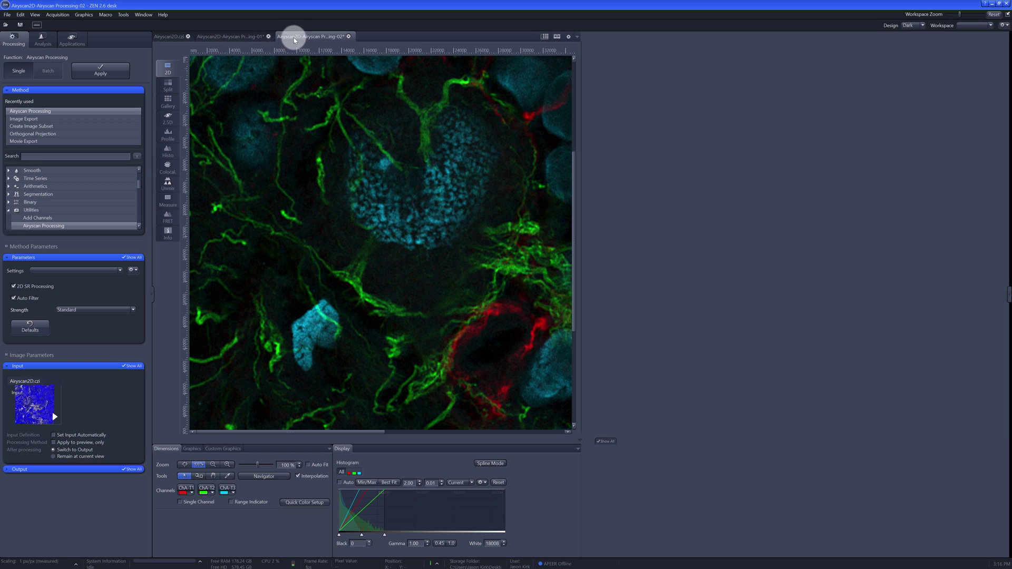
pyautogui.moveTo(296, 36); pyautogui.dragTo(675, 56)
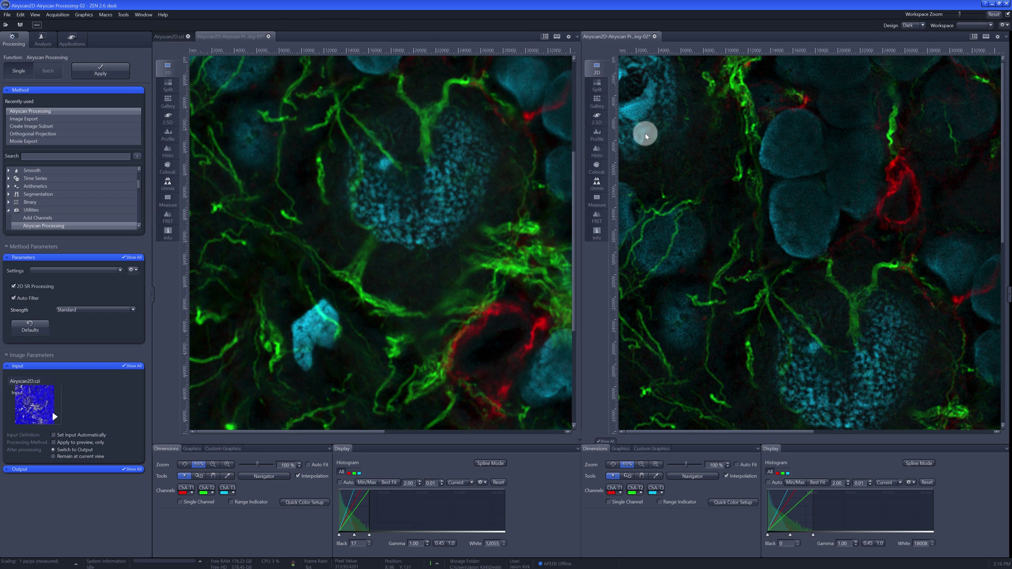
# Set both the Processing-01 and Processing-02 panes back to 100% zoom on the same region
pyautogui.click(737, 464)
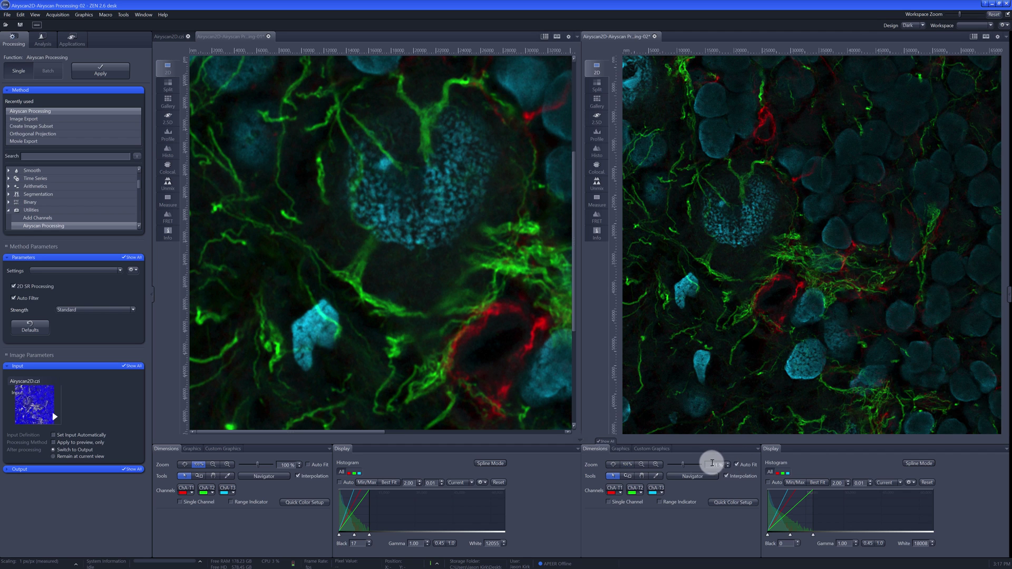
pyautogui.click(628, 465)
pyautogui.click(349, 457)
pyautogui.click(314, 464)
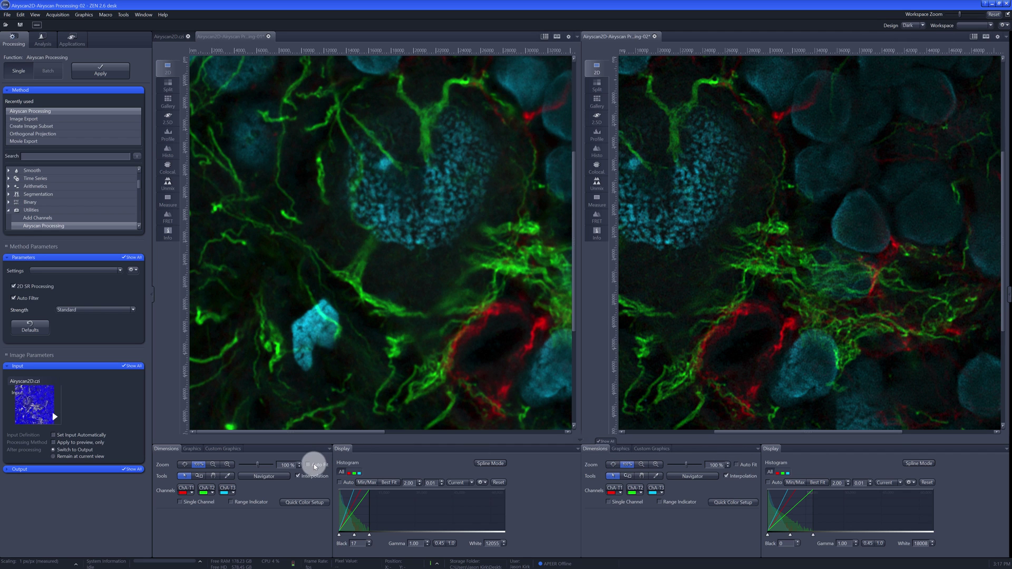
pyautogui.click(199, 464)
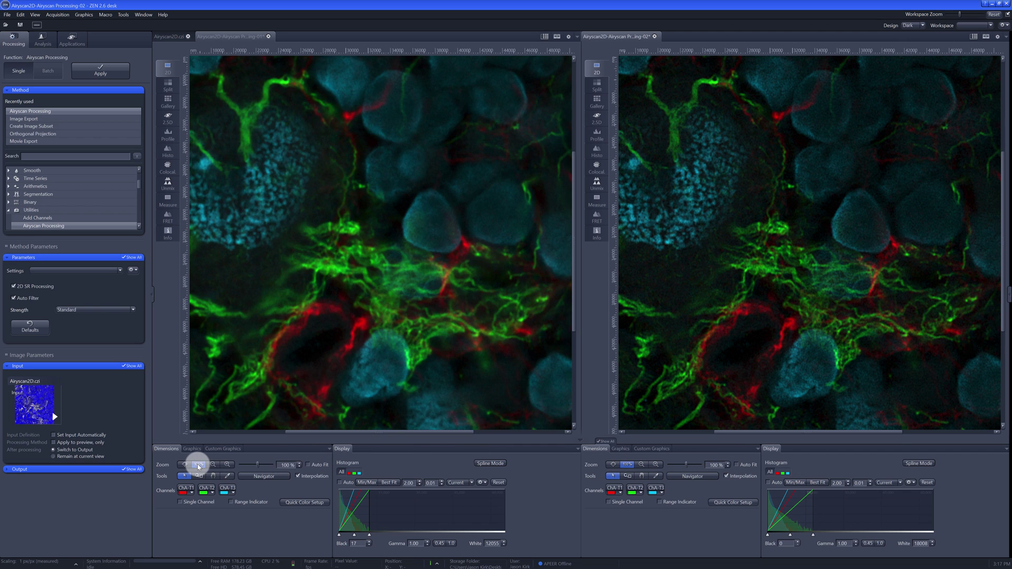